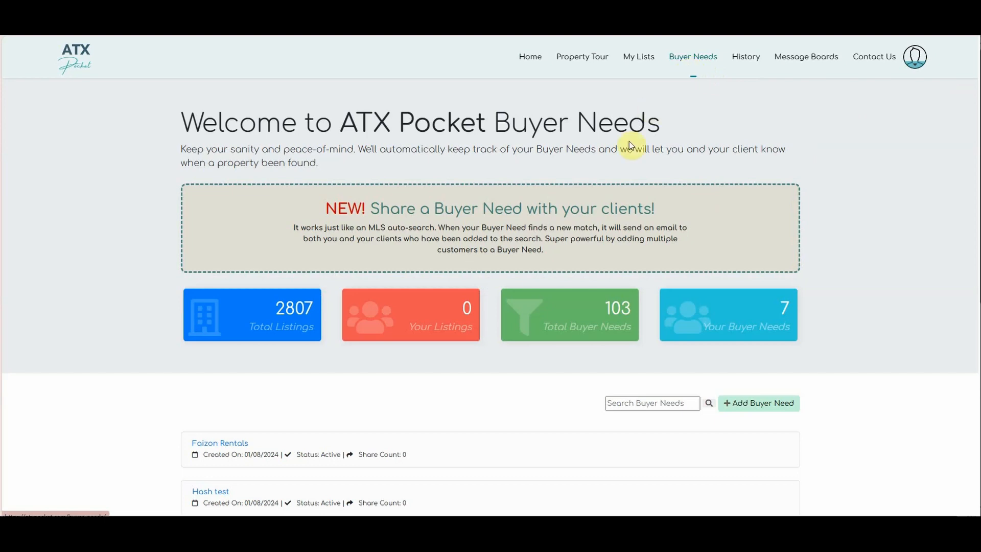
- Start a new buyer need named 'Test Buyer Need 2'
scroll(489, 271, down, 7)
scroll(489, 271, up, 7)
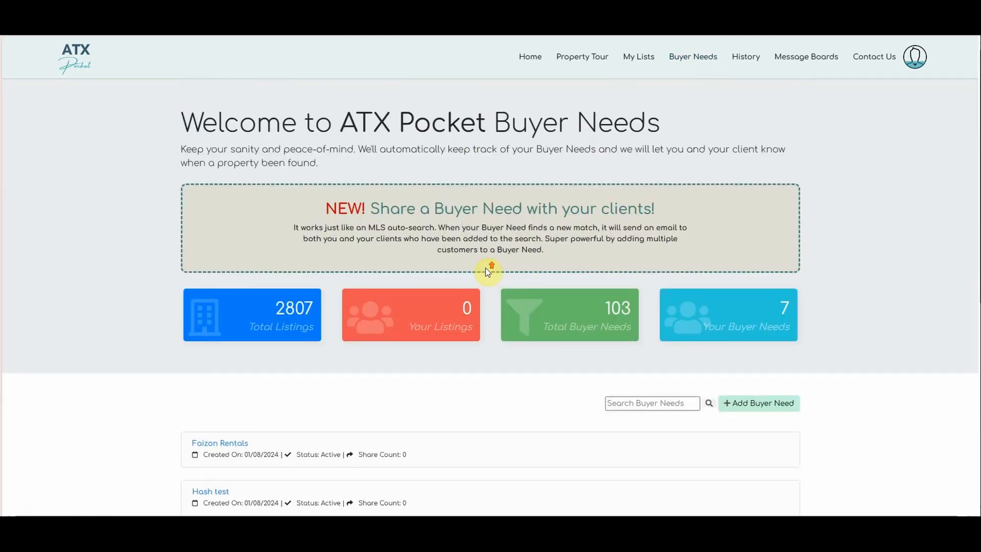
click(756, 407)
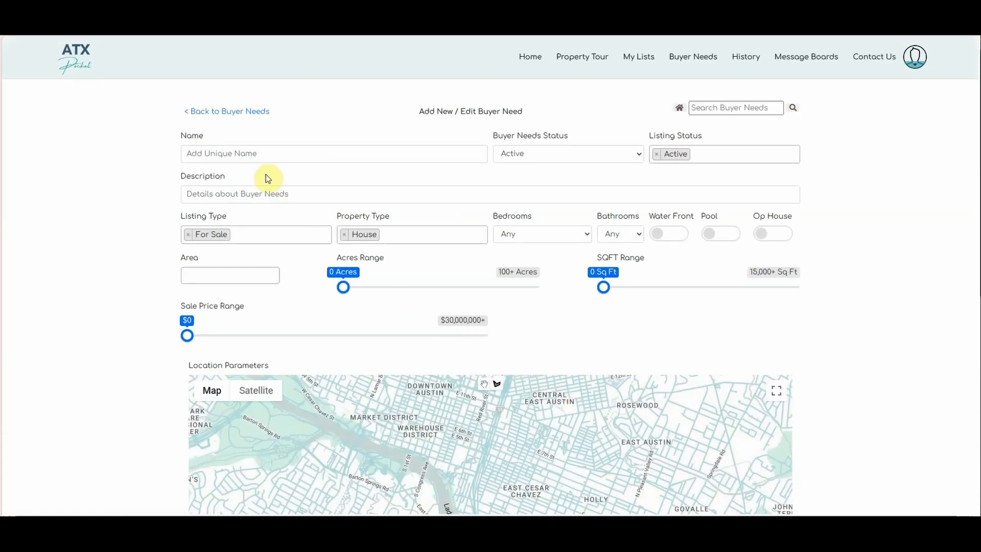
click(242, 153)
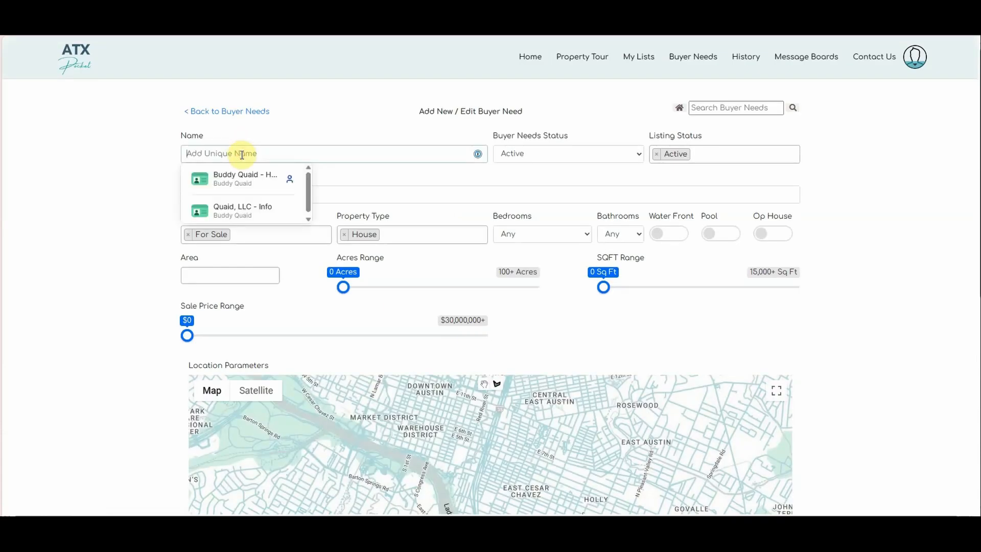
text(Test)
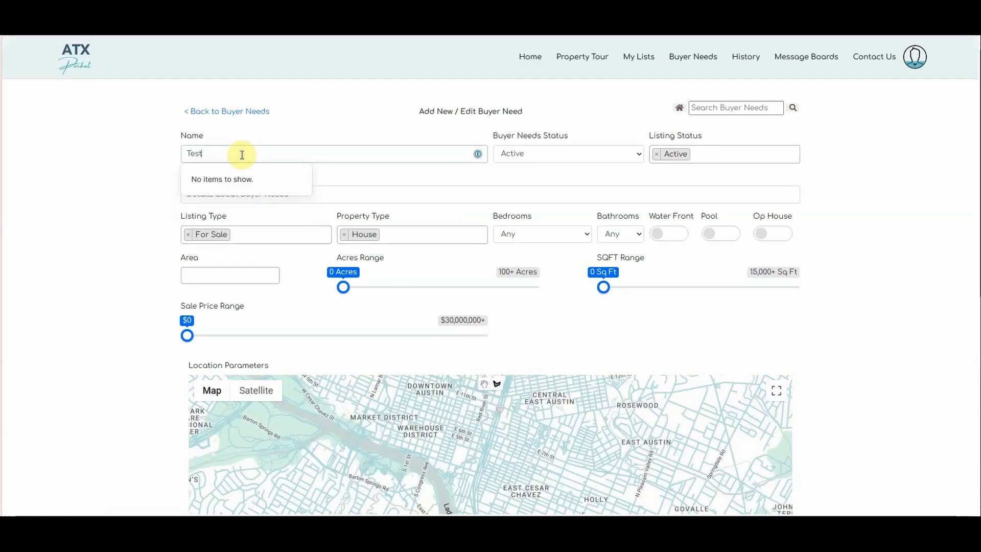
text(  Buyer Need 2)
click(611, 173)
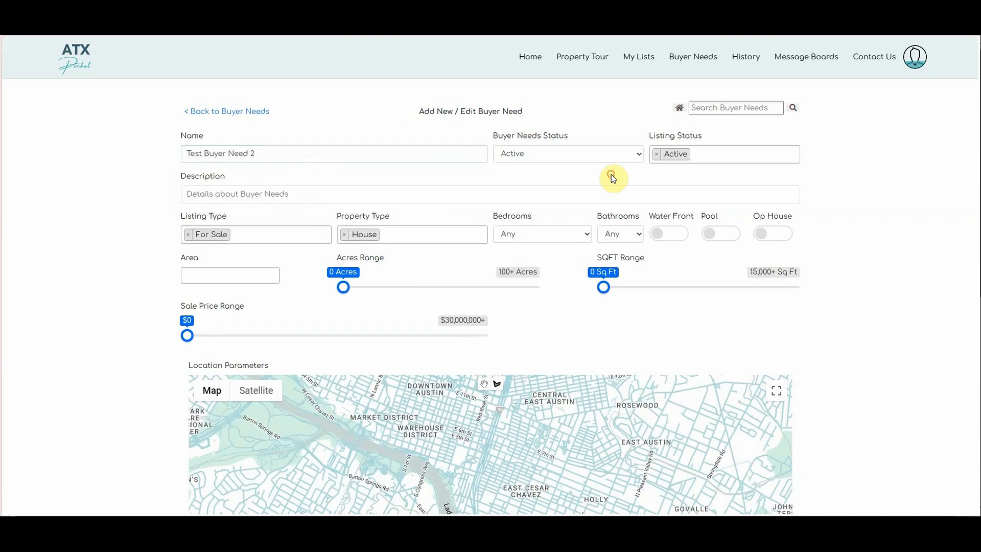
- Add Pending/Backups to the listing status and begin the description with 'Scen'
click(706, 151)
click(680, 189)
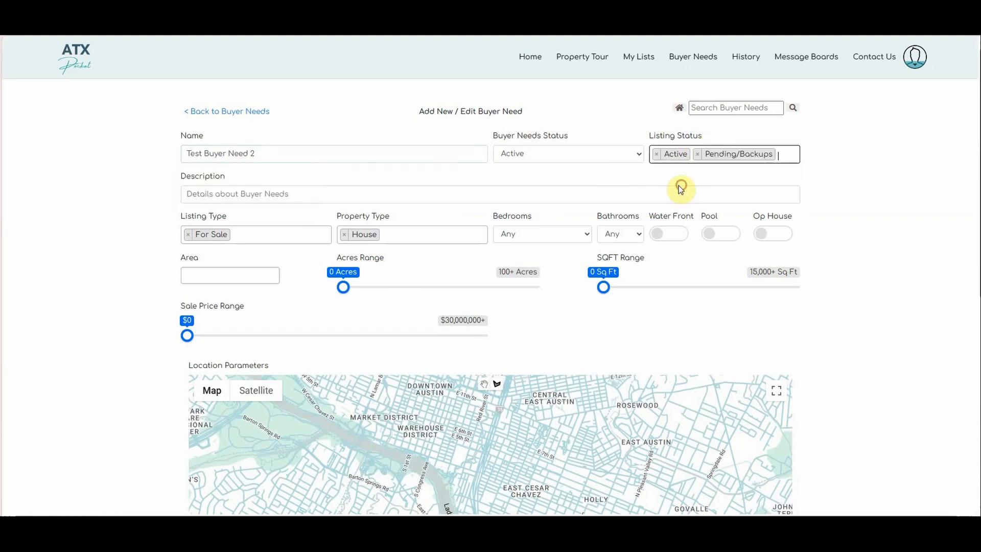
click(215, 196)
text(Scen)
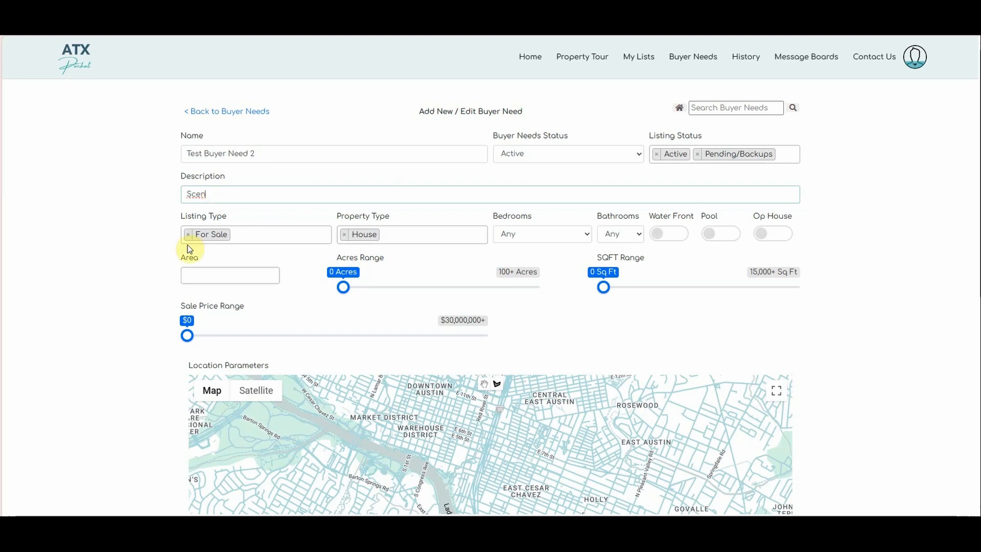
- Set the listing types to both For Sale and For Lease
click(254, 234)
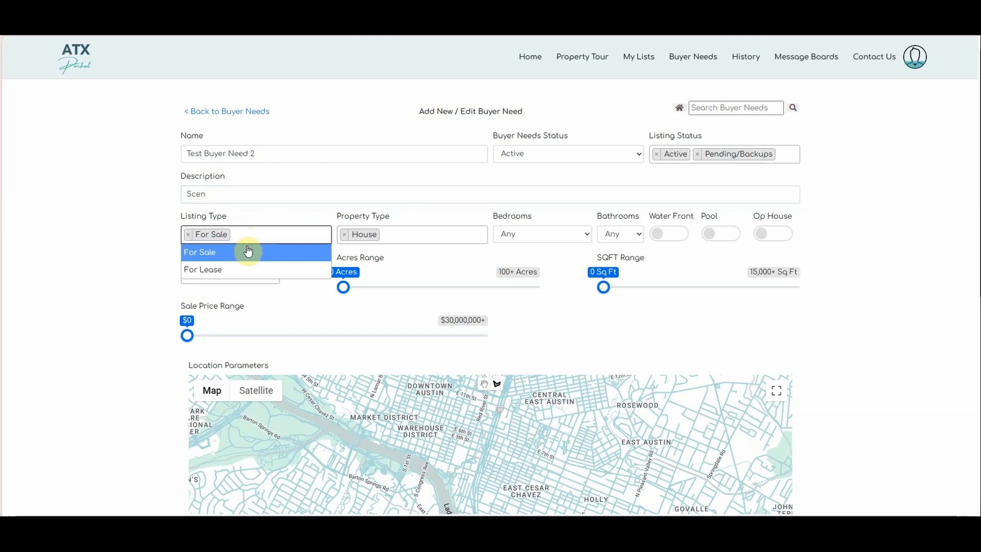
click(240, 270)
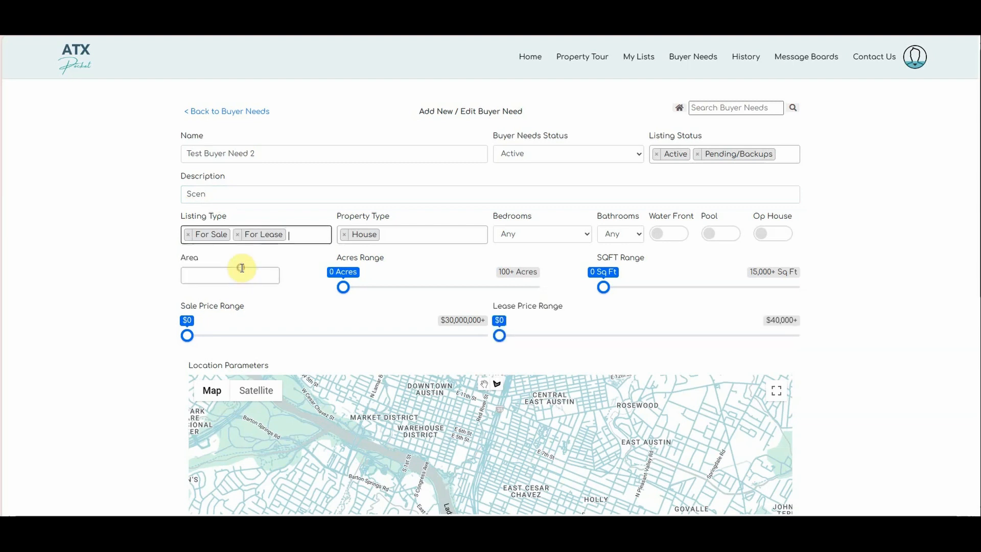
click(305, 234)
click(238, 234)
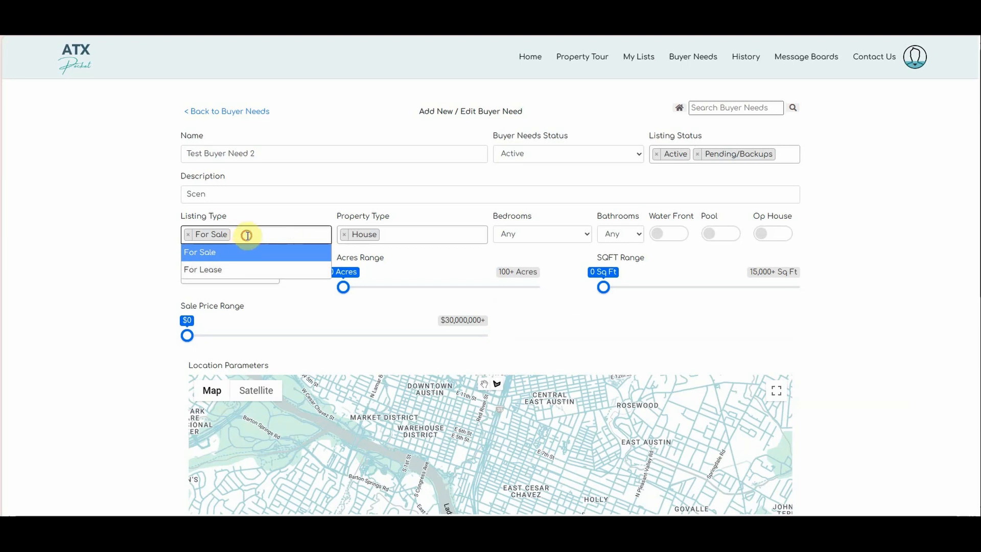
click(245, 234)
click(189, 234)
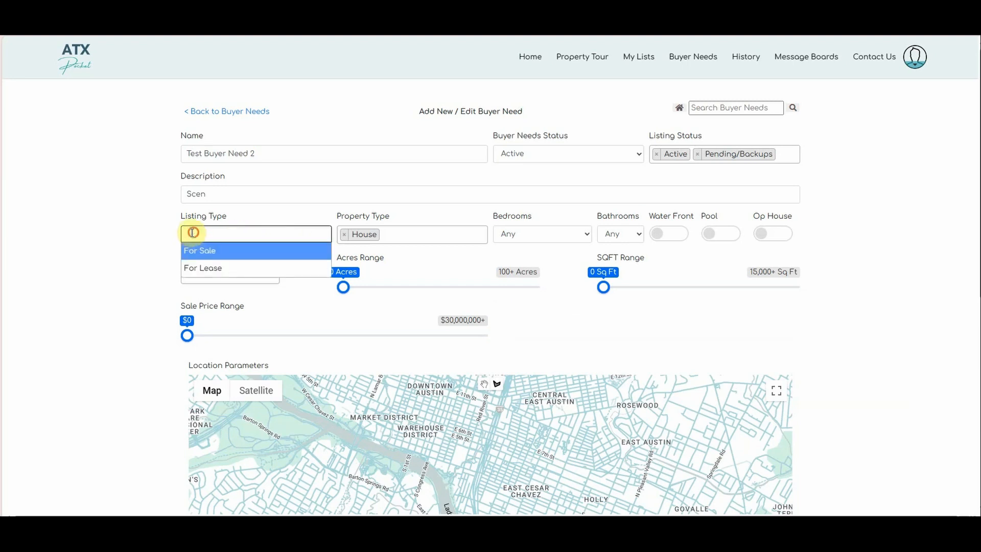
click(191, 233)
click(202, 237)
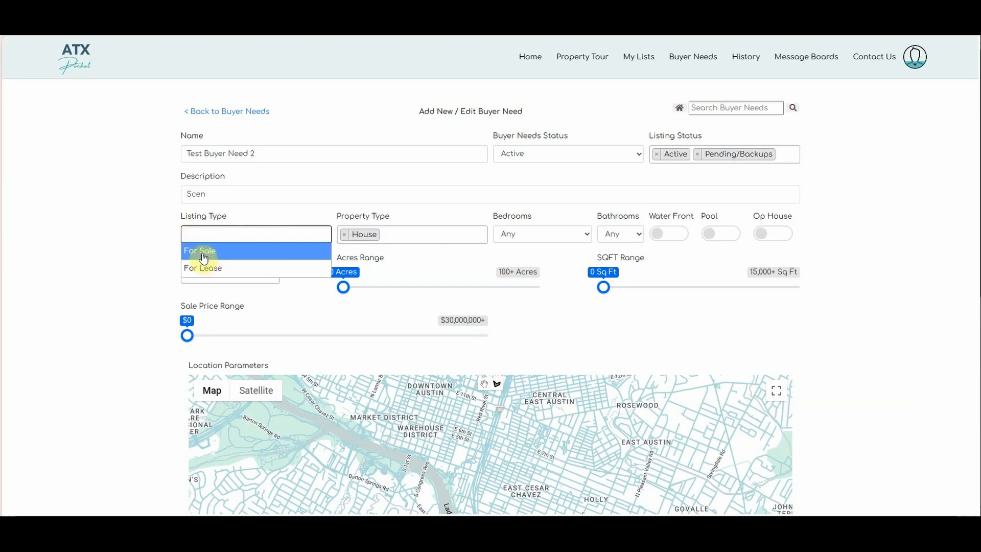
click(203, 249)
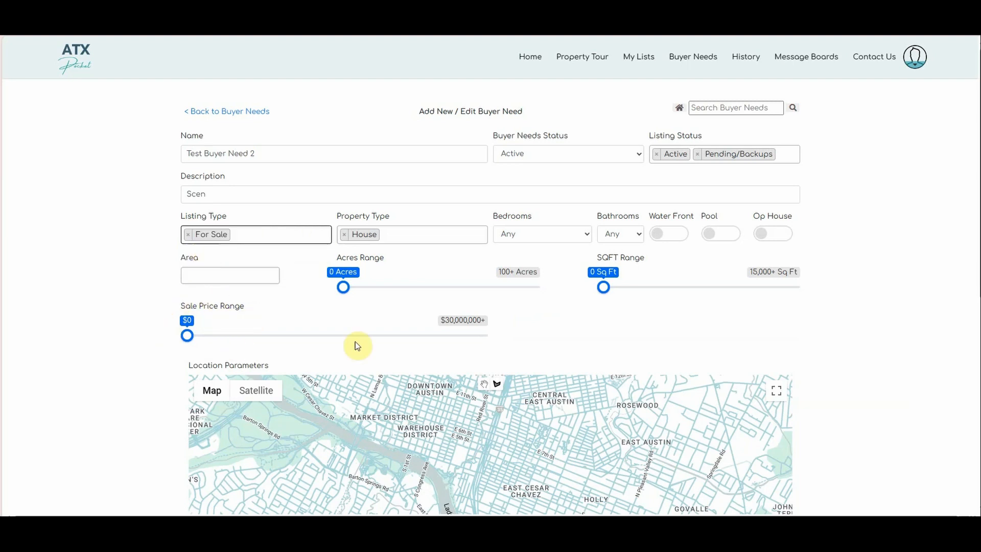
click(252, 234)
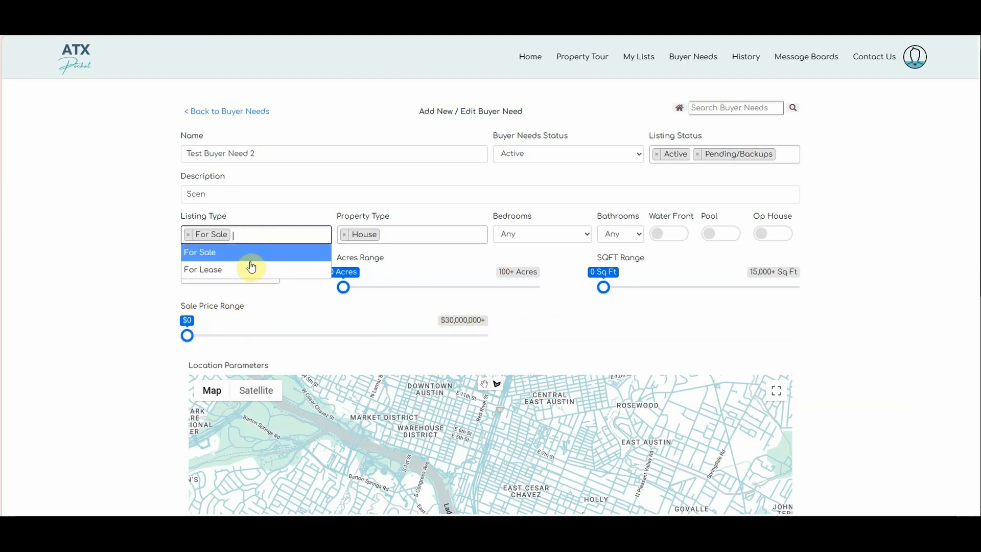
click(247, 269)
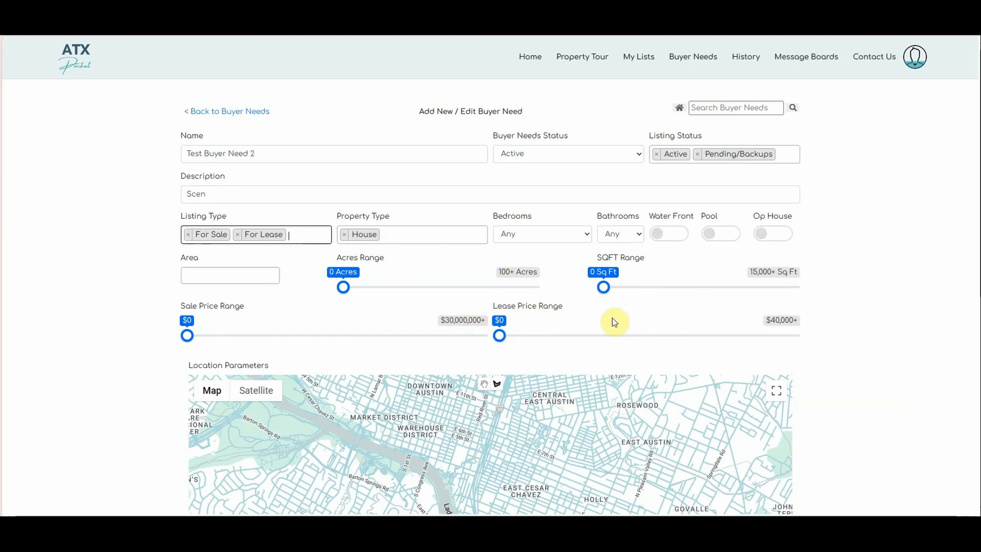
click(415, 234)
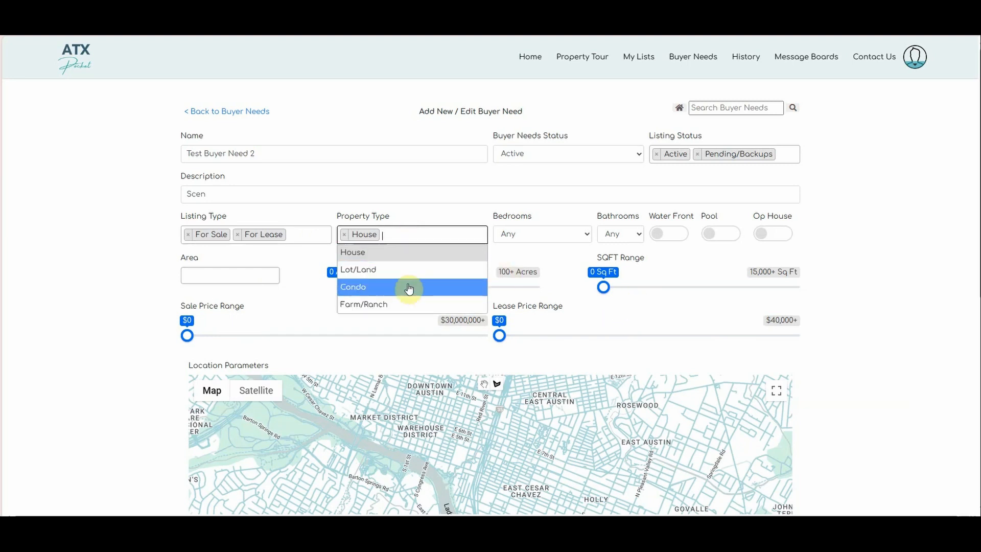
- Keep House as the only property type and add search areas 1B and 8E
click(428, 217)
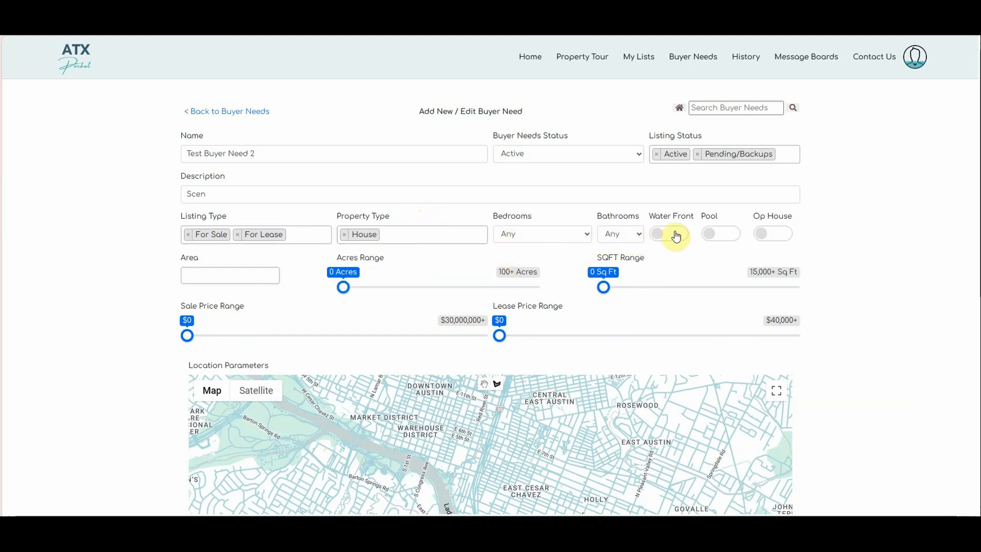
click(249, 275)
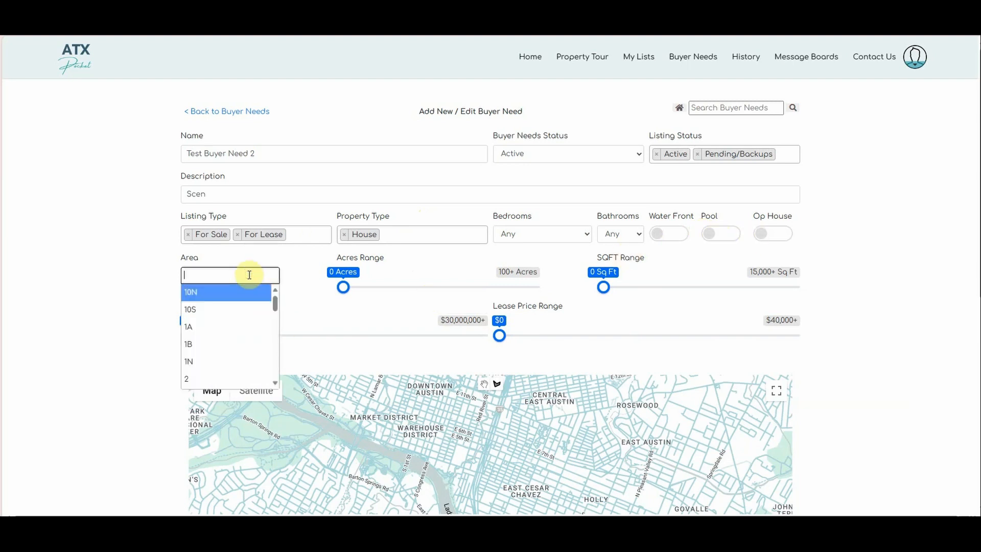
text(1B)
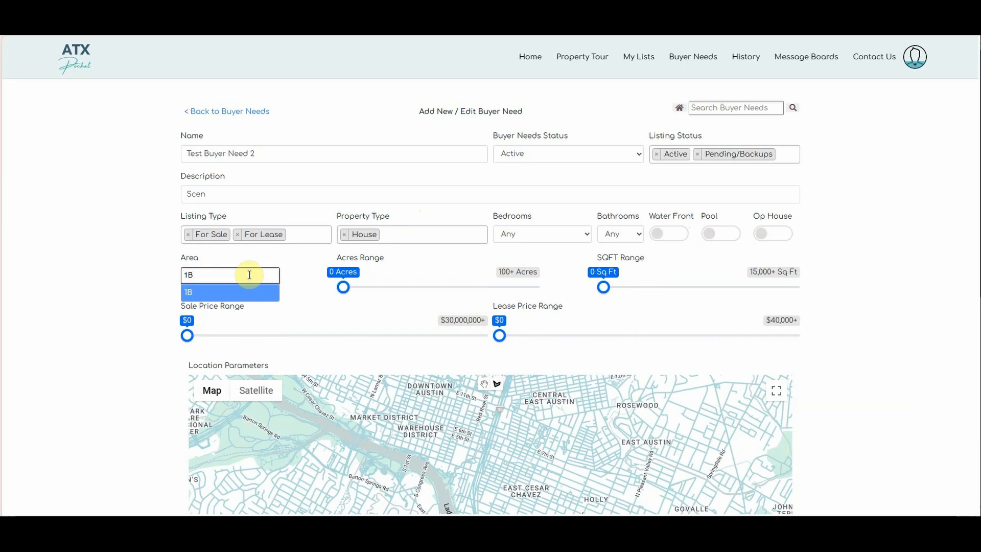
key(BackSpace)
key(BackSpace)
text(1B)
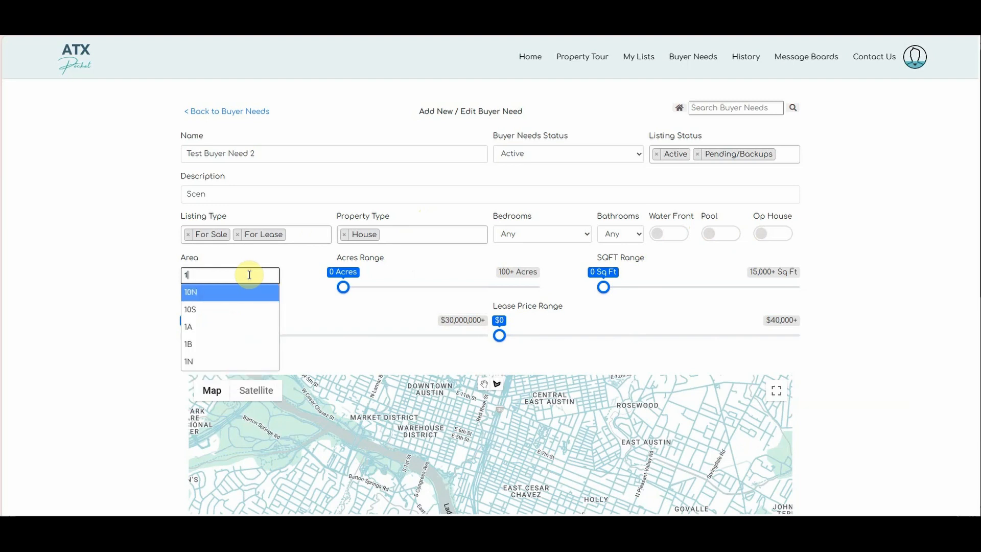
key(Return)
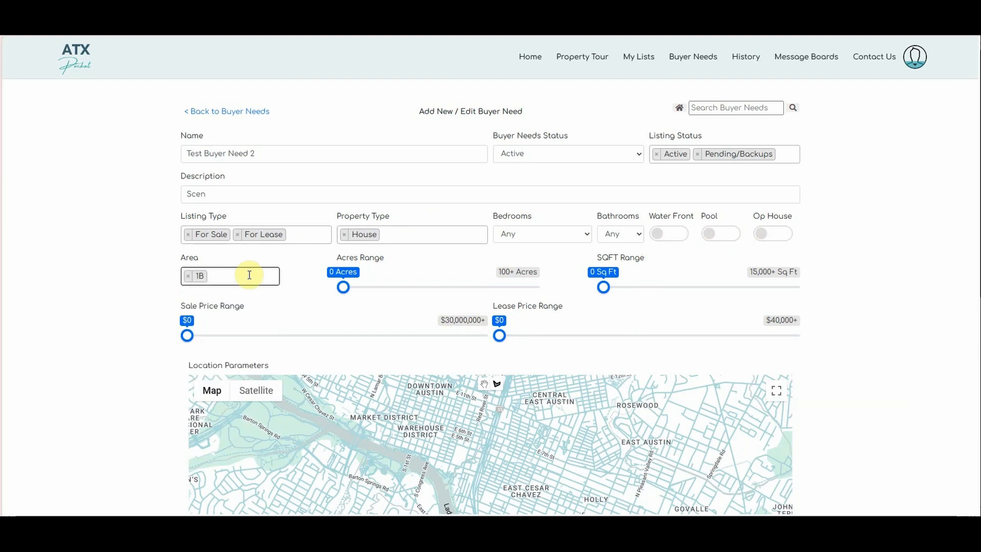
text(8E)
key(Return)
- Set the lease price range to $5,000–$9,000 and cap the sale price at $5,000,000 with a raised minimum
mouse_move(347, 290)
mouse_down()
mouse_move(366, 288)
mouse_move(333, 294)
mouse_up()
click(357, 287)
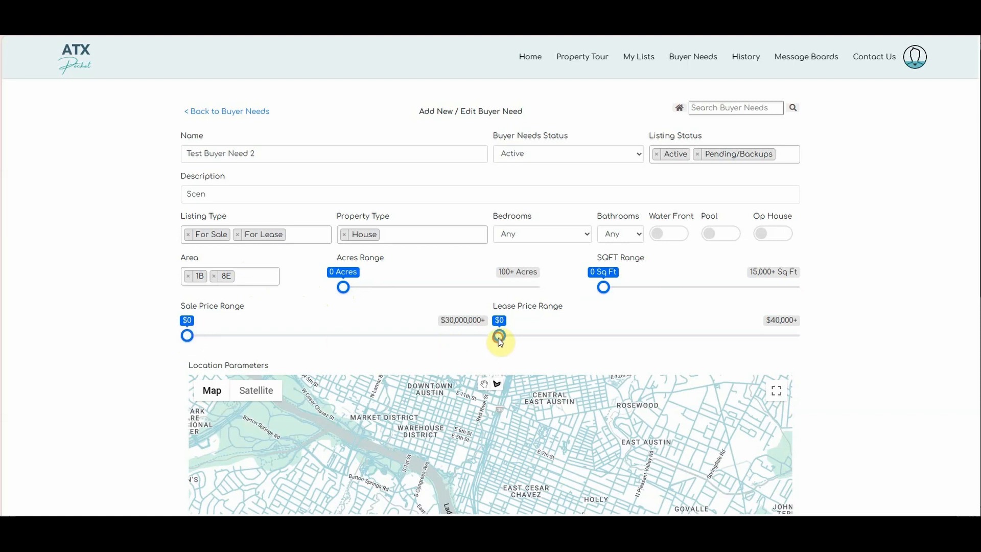
mouse_move(499, 336)
mouse_down()
mouse_move(548, 338)
mouse_move(508, 335)
mouse_move(517, 338)
mouse_up()
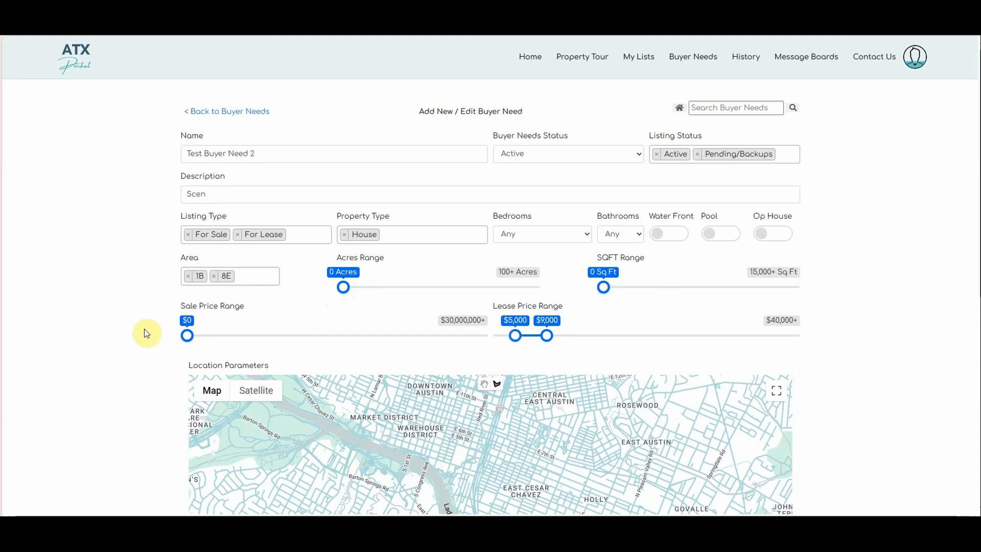
drag(186, 339, 320, 340)
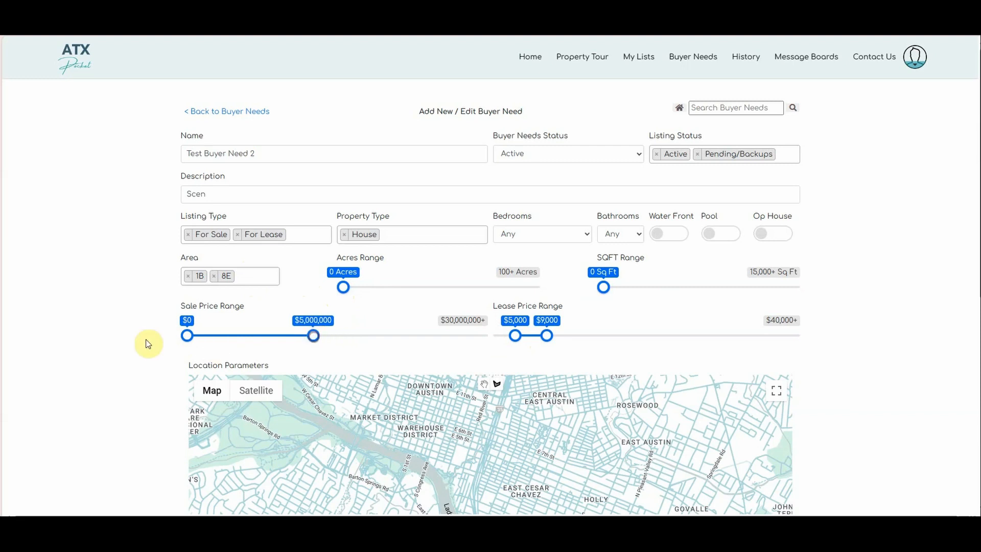
drag(187, 336, 214, 339)
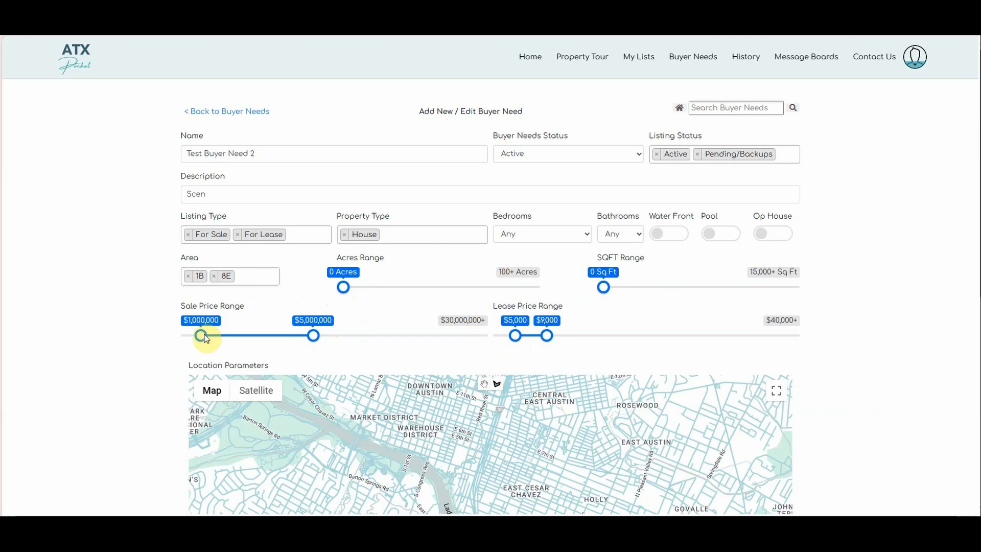
drag(205, 338, 240, 335)
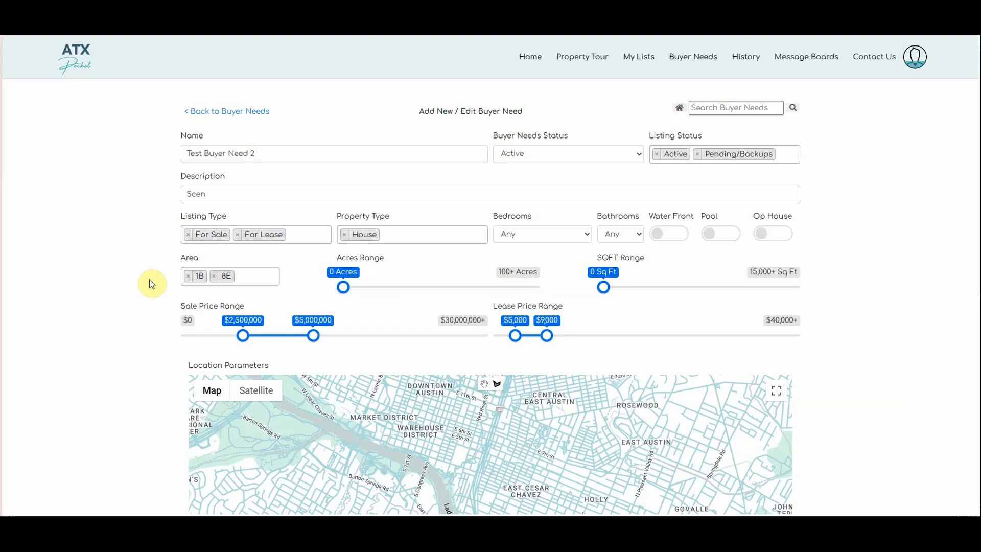
- Pan and zoom the map to bring West Lake Hills and Tarrytown into view
scroll(213, 278, down, 3)
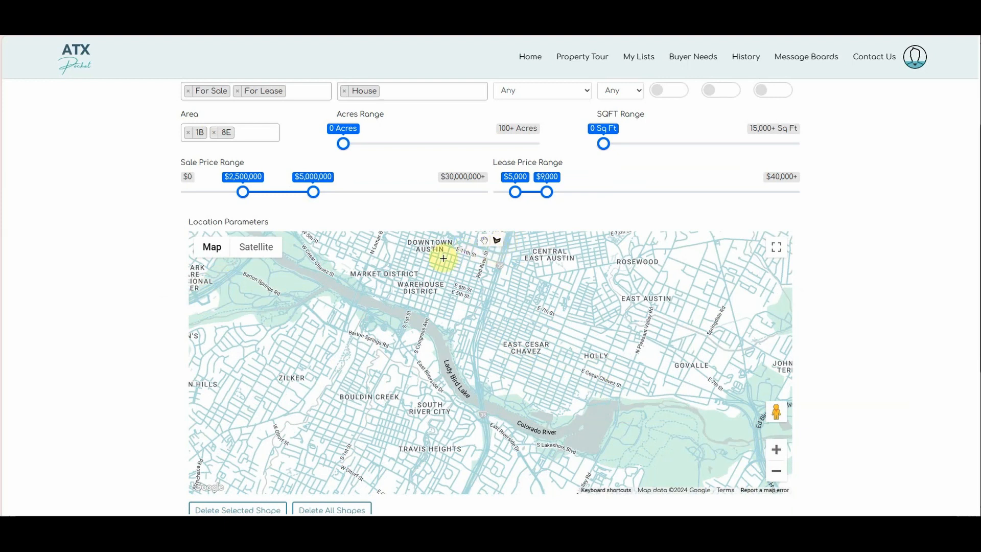
drag(442, 256, 485, 369)
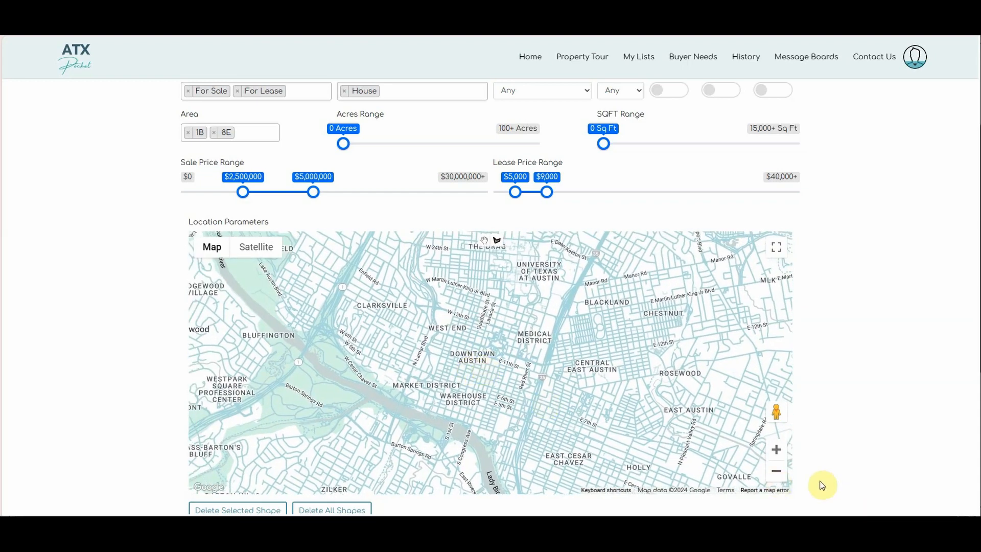
click(776, 471)
drag(462, 286, 465, 306)
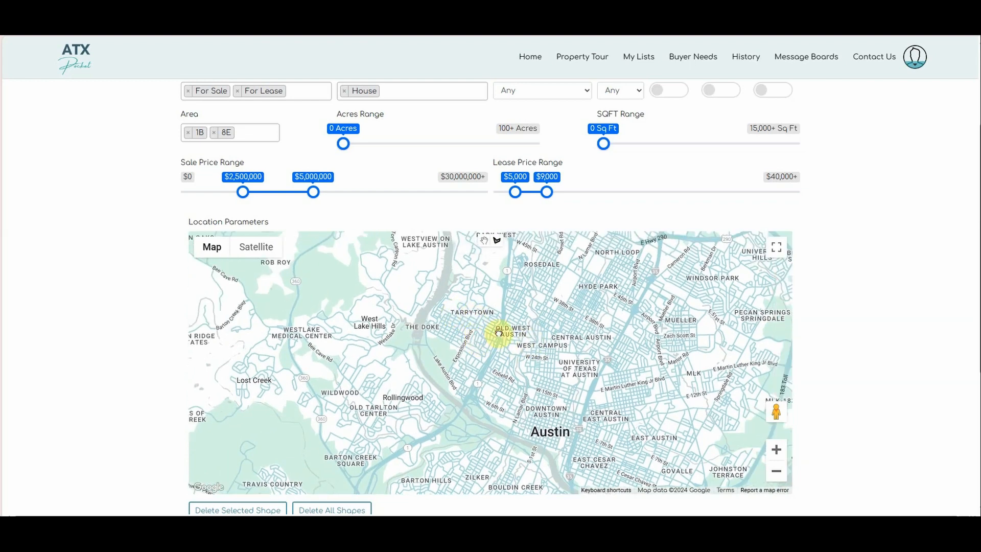
click(776, 450)
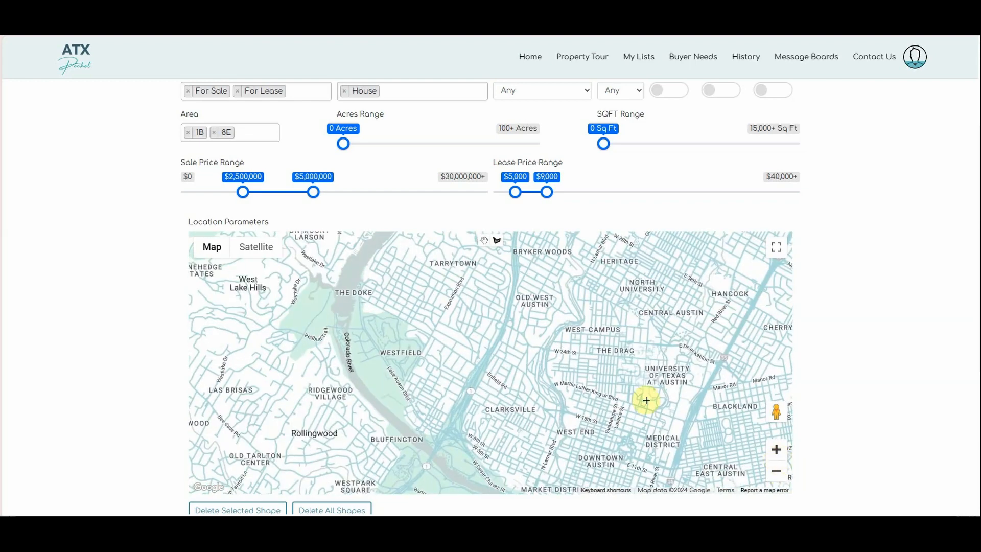
drag(479, 318, 517, 344)
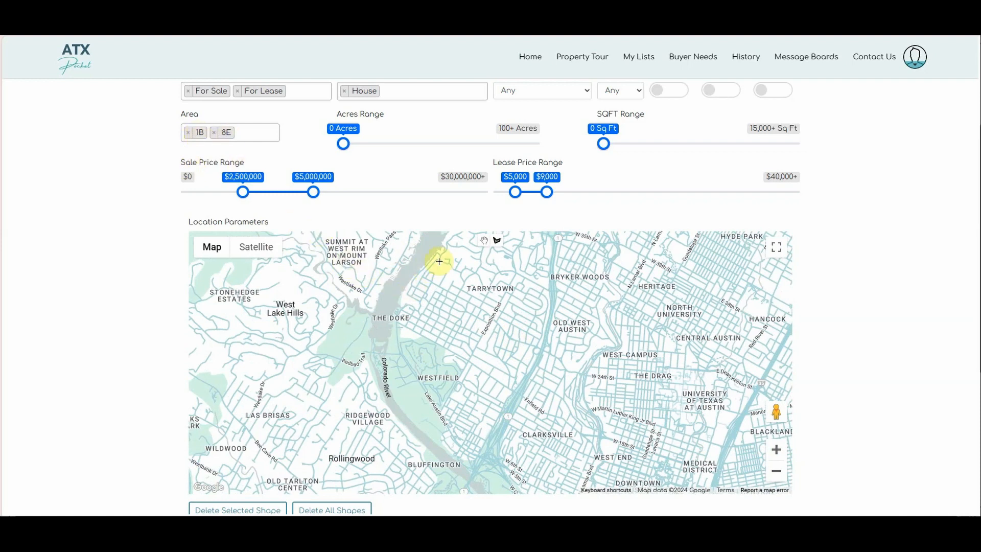
- Outline a closed polygon from Bryker Woods around Bluffington, Las Brisas and Summit at West Rim
click(499, 241)
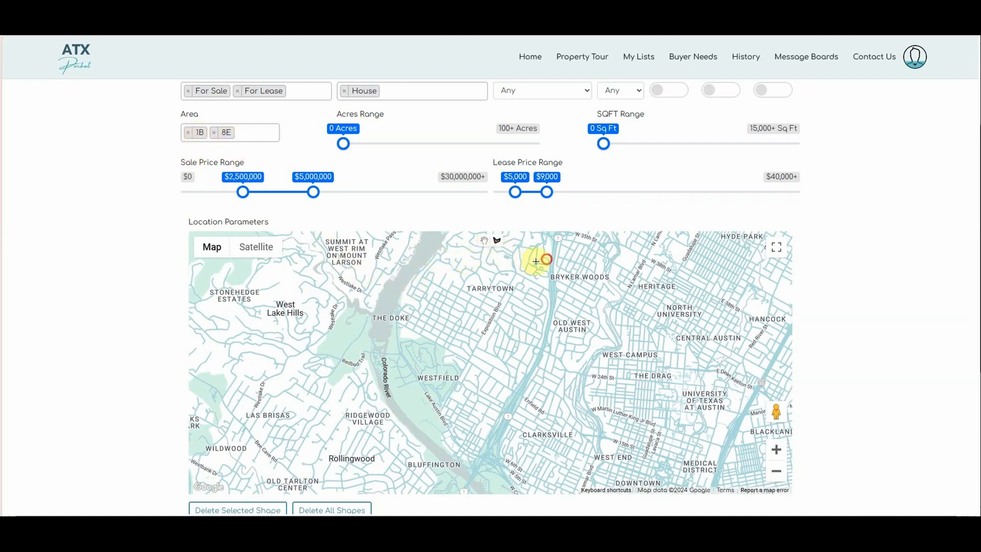
click(553, 285)
click(547, 321)
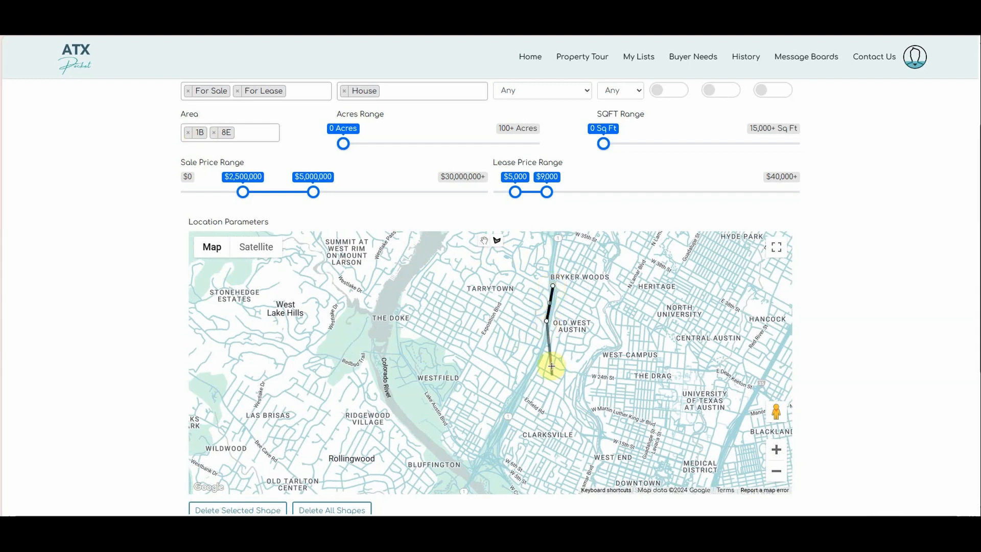
click(477, 467)
click(367, 424)
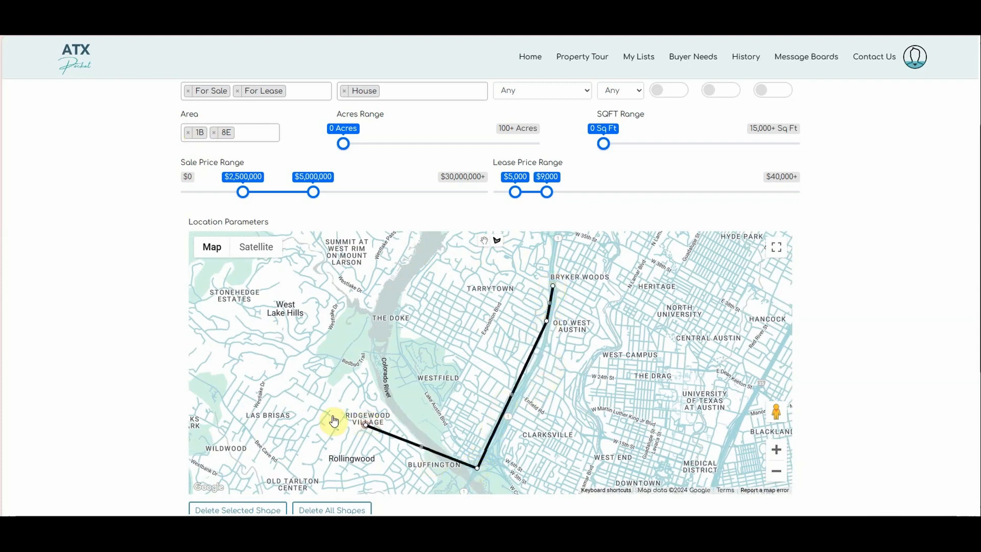
click(234, 372)
click(211, 289)
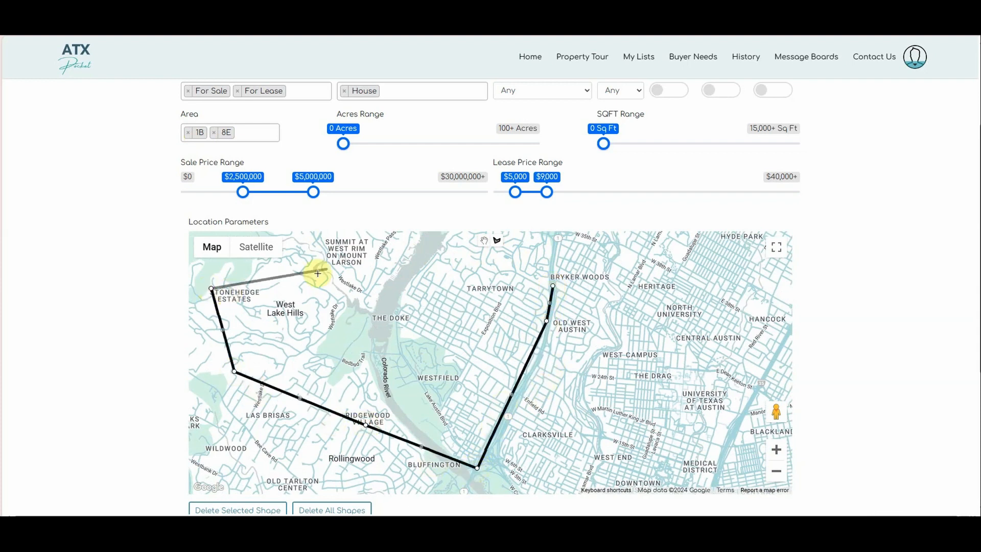
click(331, 252)
click(506, 249)
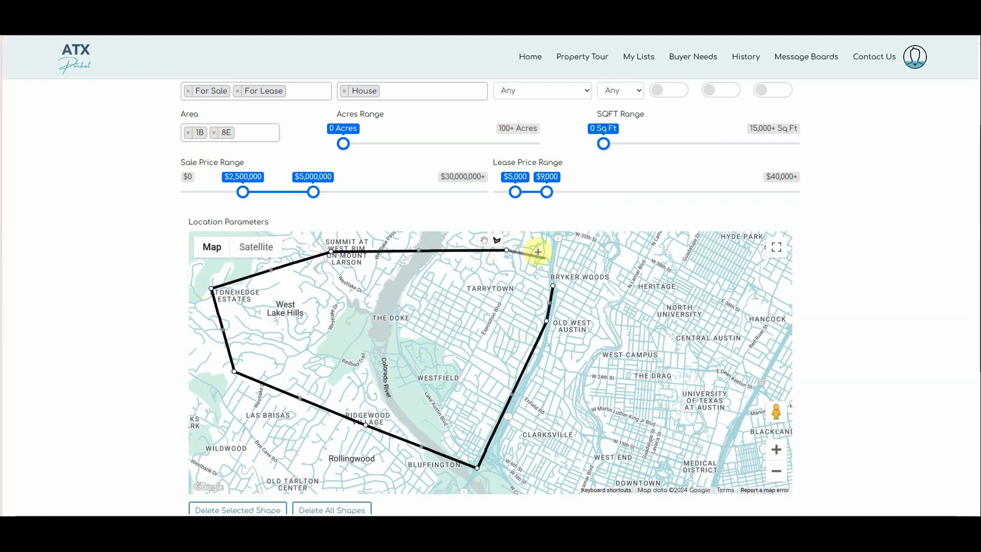
click(553, 286)
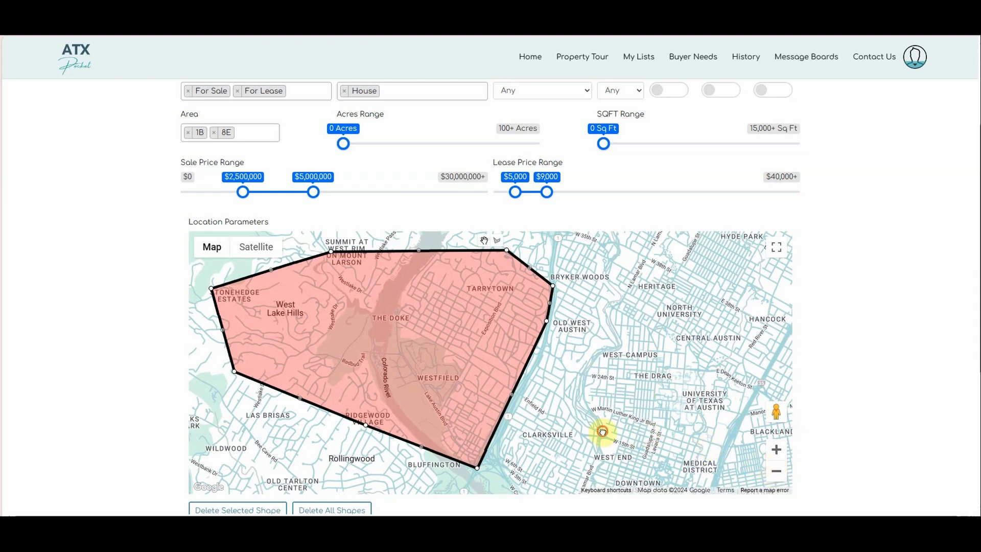
drag(602, 431, 526, 405)
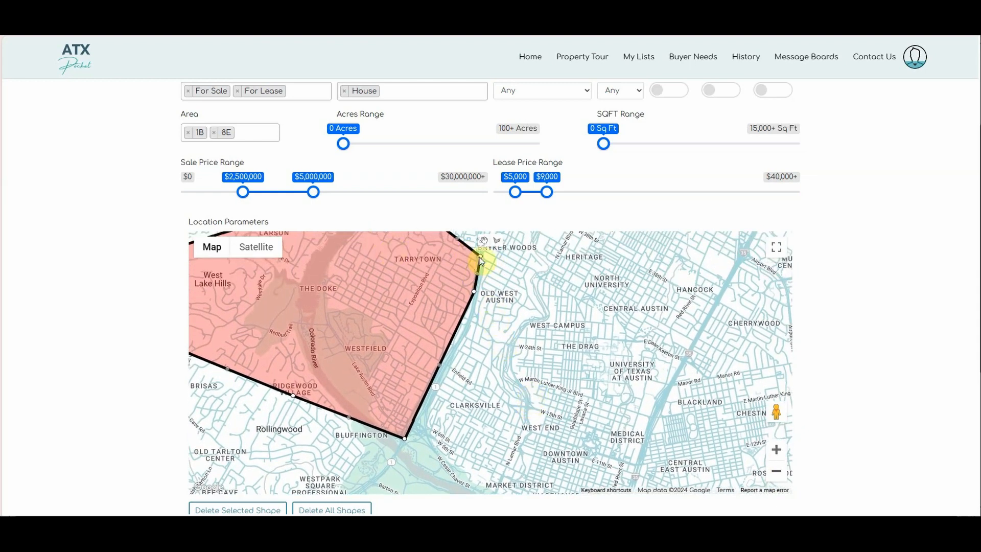
- Draw a second polygon from Old West Austin through West Campus, Market District and Clarksville, framing both areas
click(497, 240)
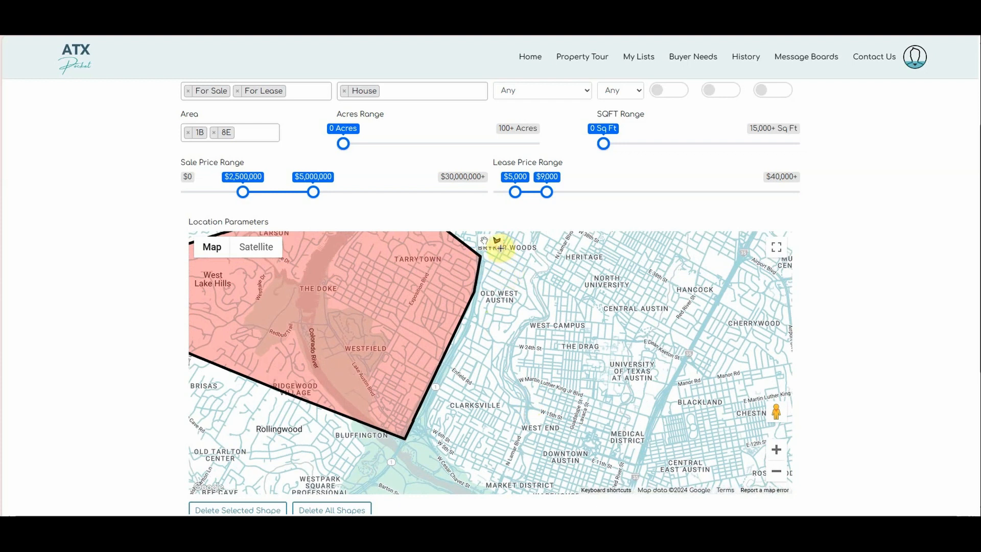
click(509, 274)
click(590, 330)
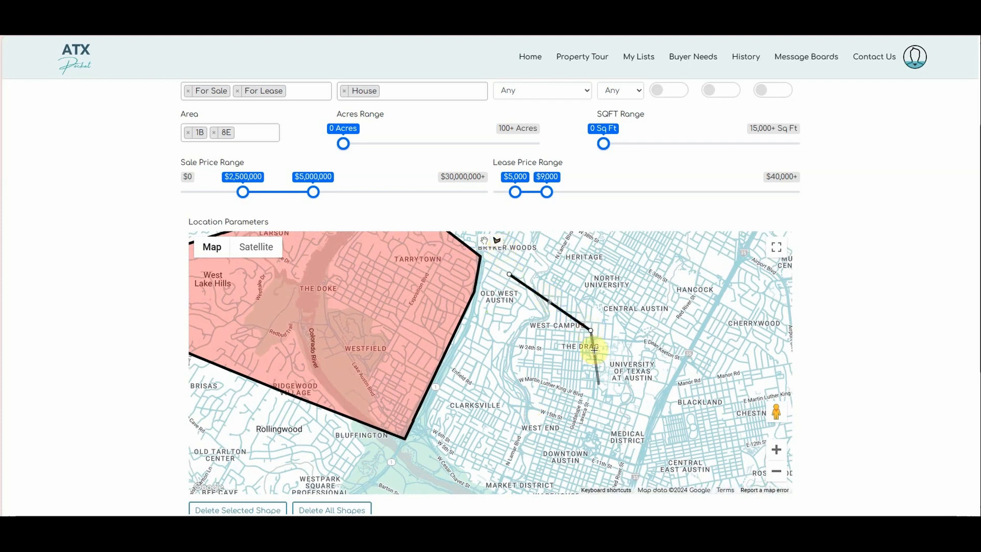
click(500, 483)
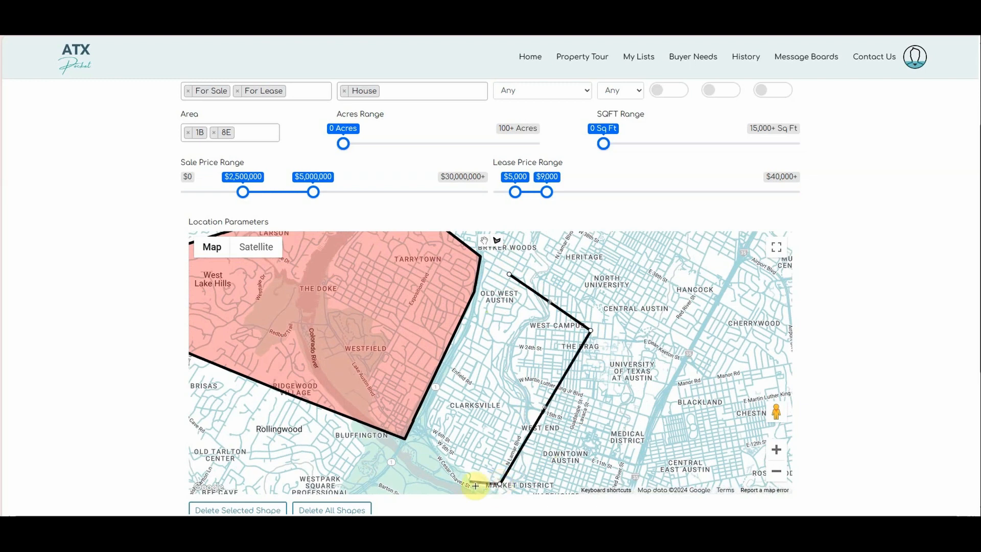
click(444, 469)
click(427, 425)
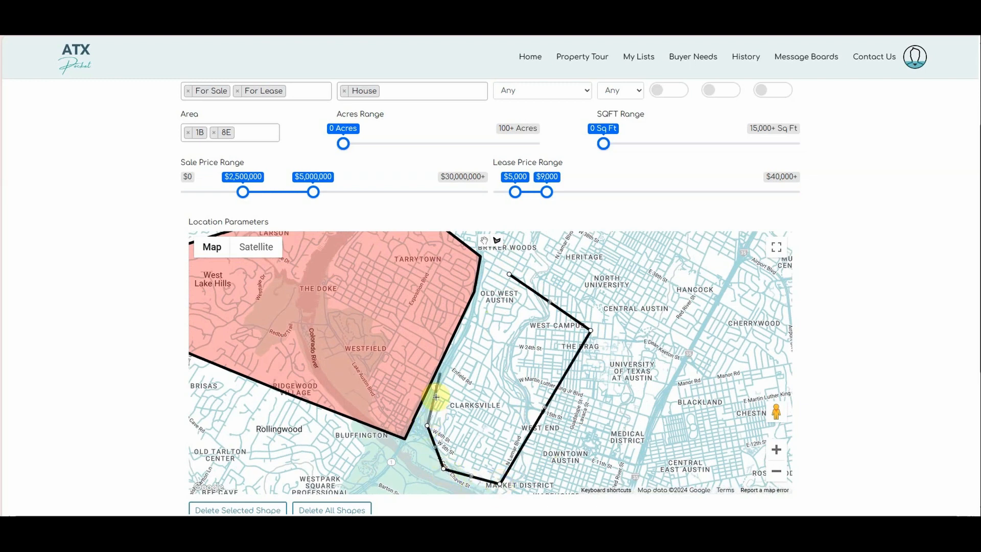
click(458, 345)
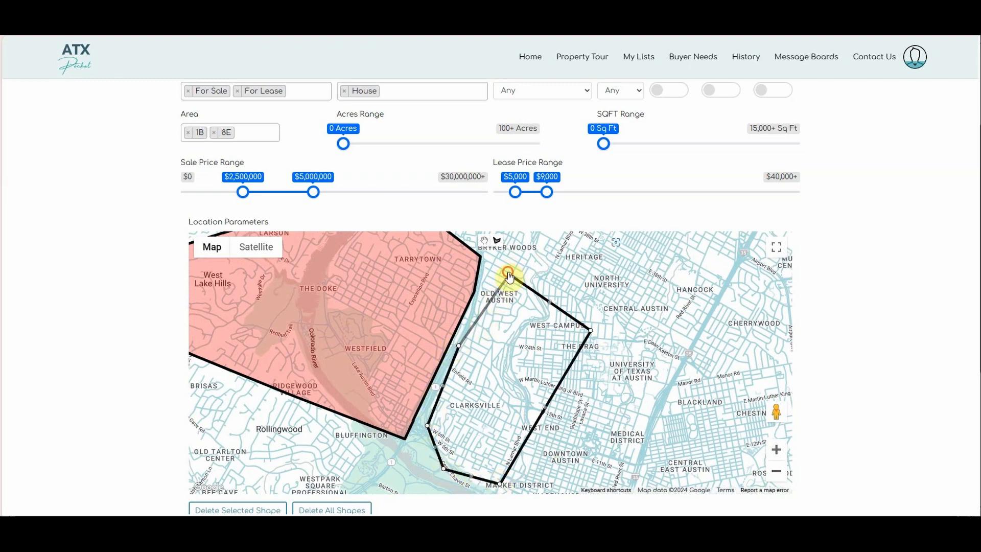
click(510, 274)
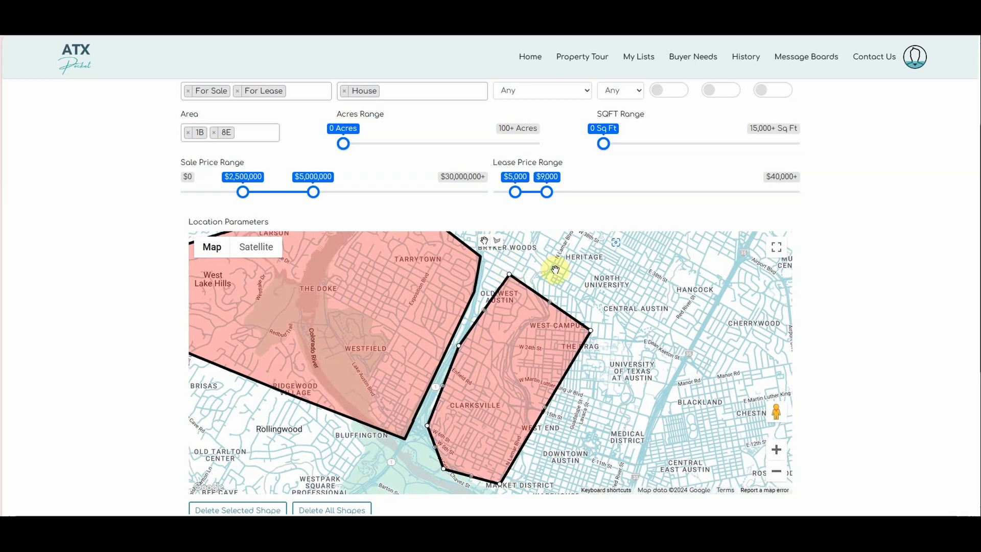
click(776, 470)
drag(568, 327, 623, 329)
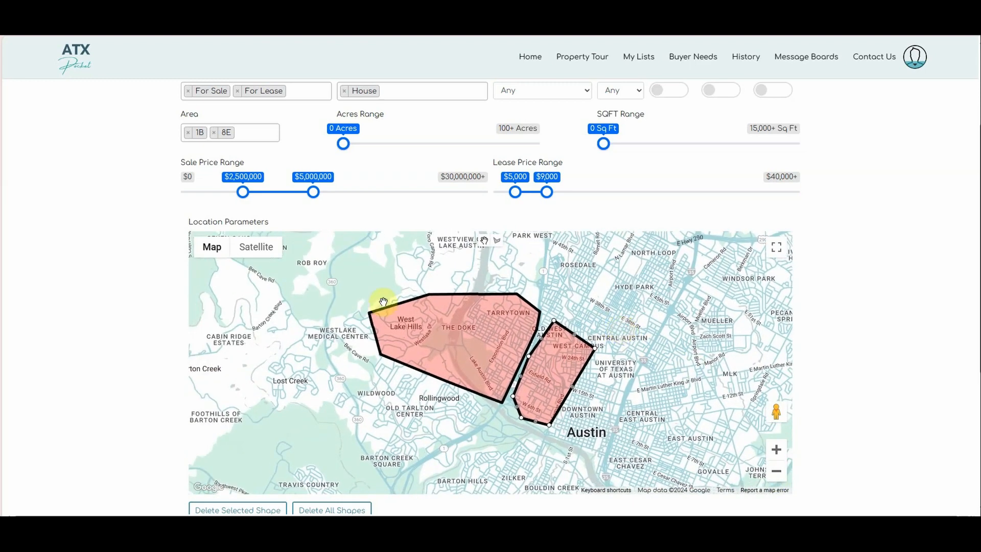
- Remove the 1B and 8E area filters
click(213, 132)
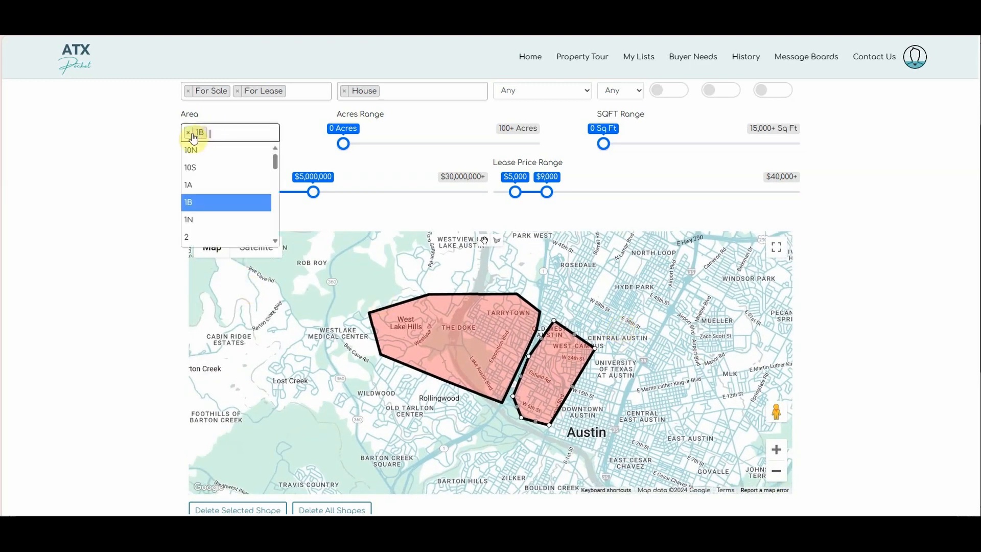
click(188, 132)
click(161, 150)
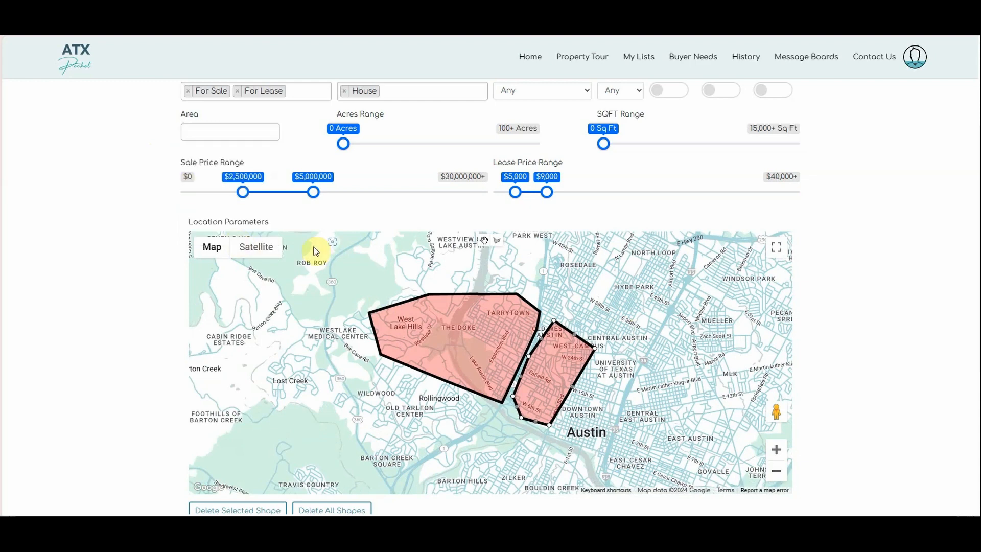
scroll(155, 258, down, 2)
scroll(155, 258, down, 1)
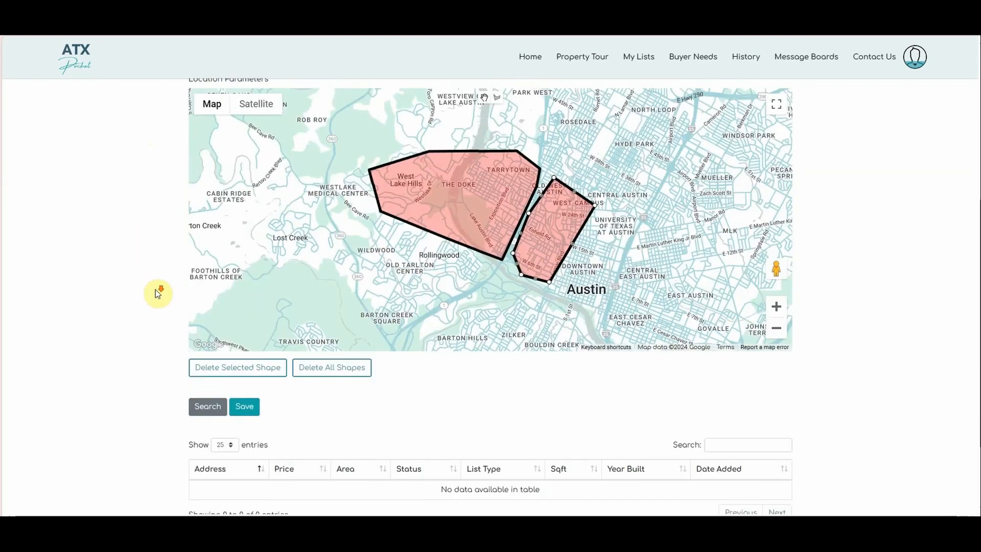
scroll(157, 291, down, 2)
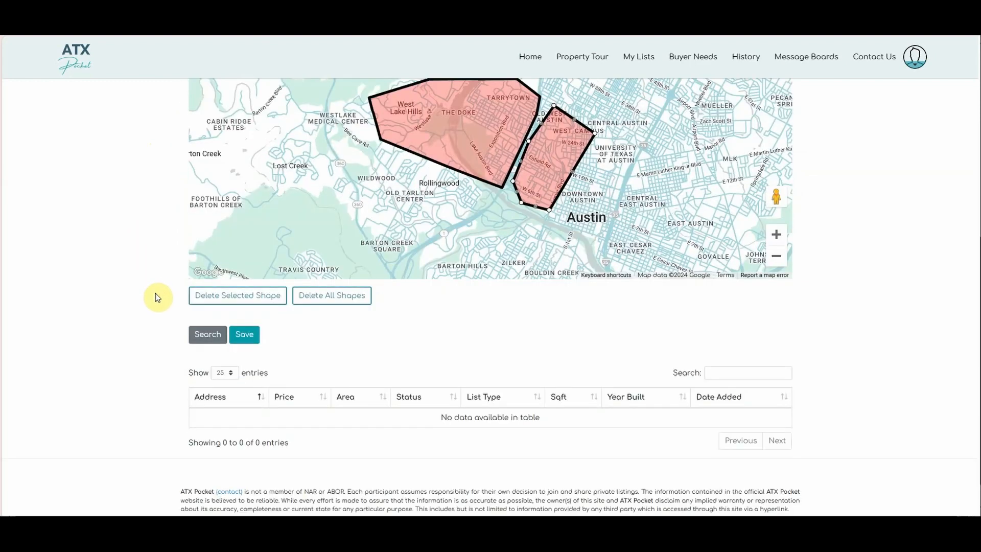
- Run the search and review the 11 matching listings
click(209, 339)
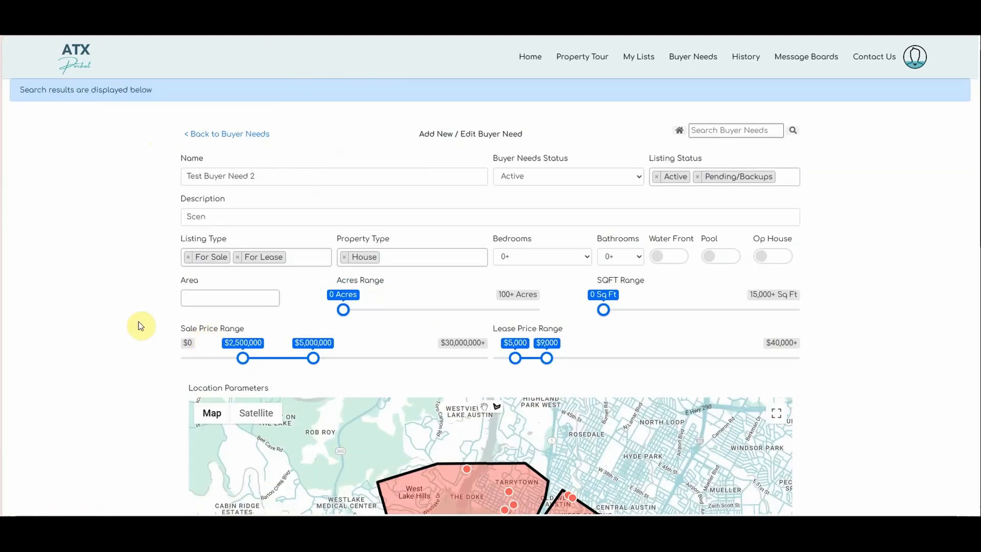
scroll(138, 270, down, 4)
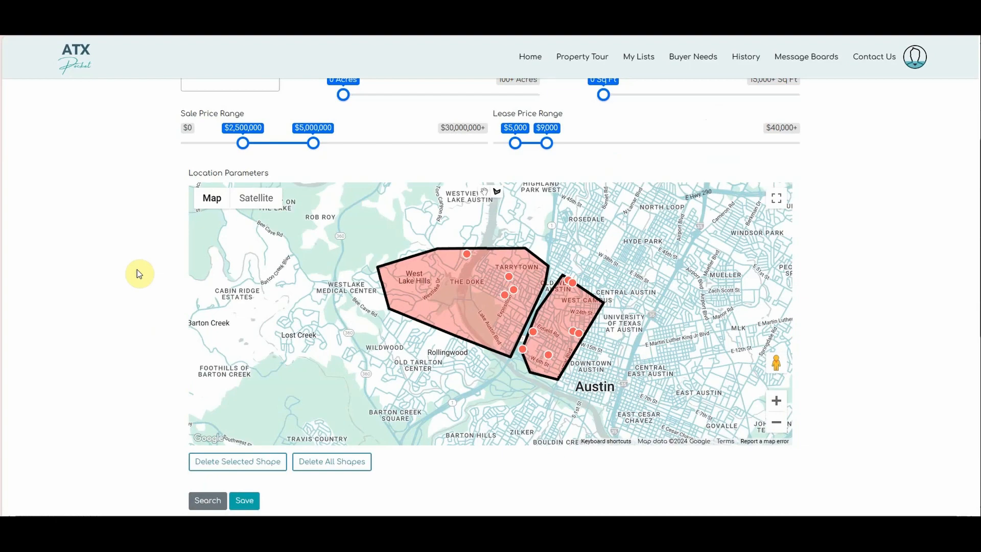
scroll(137, 274, down, 7)
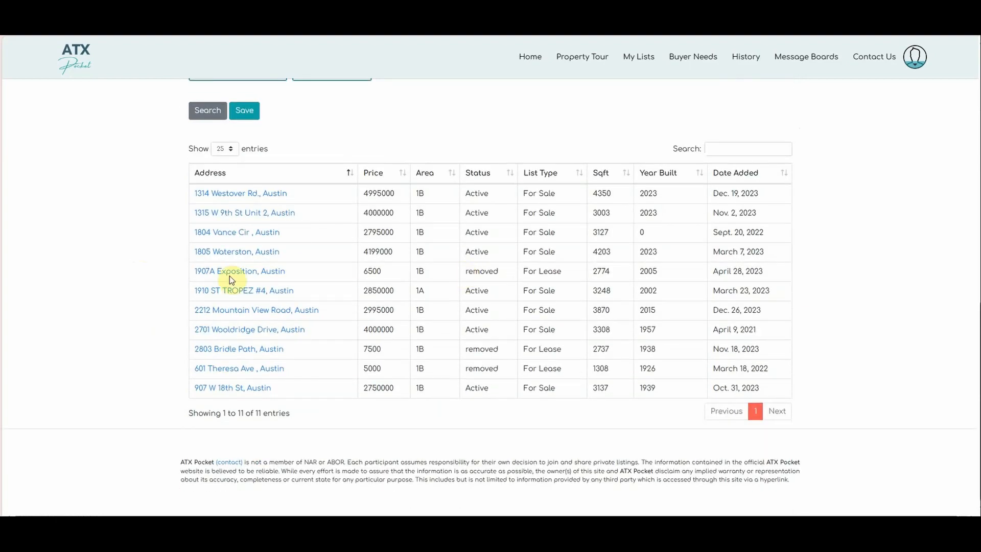
scroll(169, 285, up, 4)
scroll(166, 287, up, 4)
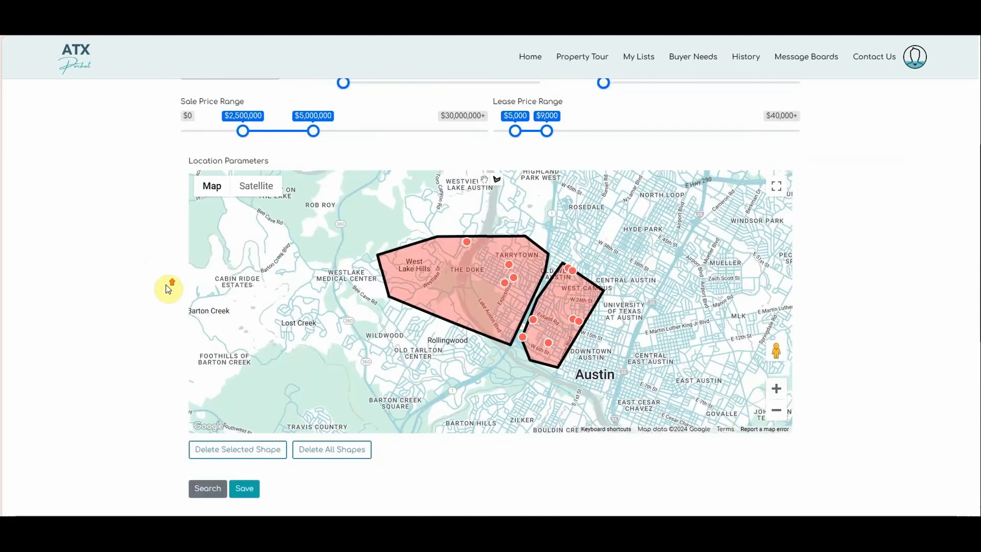
scroll(166, 287, down, 5)
scroll(165, 285, up, 1)
scroll(166, 286, up, 2)
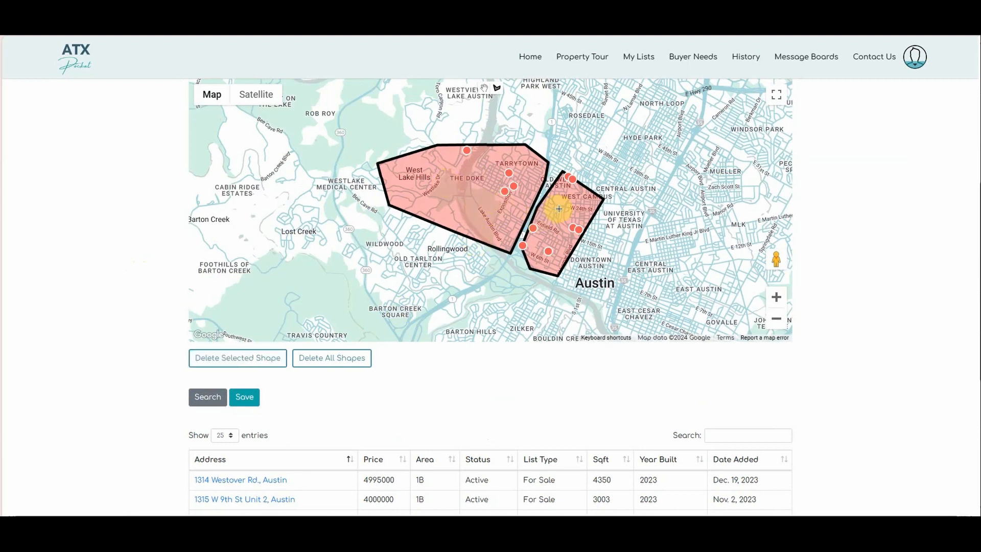
- Save Test Buyer Need 2 and reopen it from the Buyer Needs list
click(585, 188)
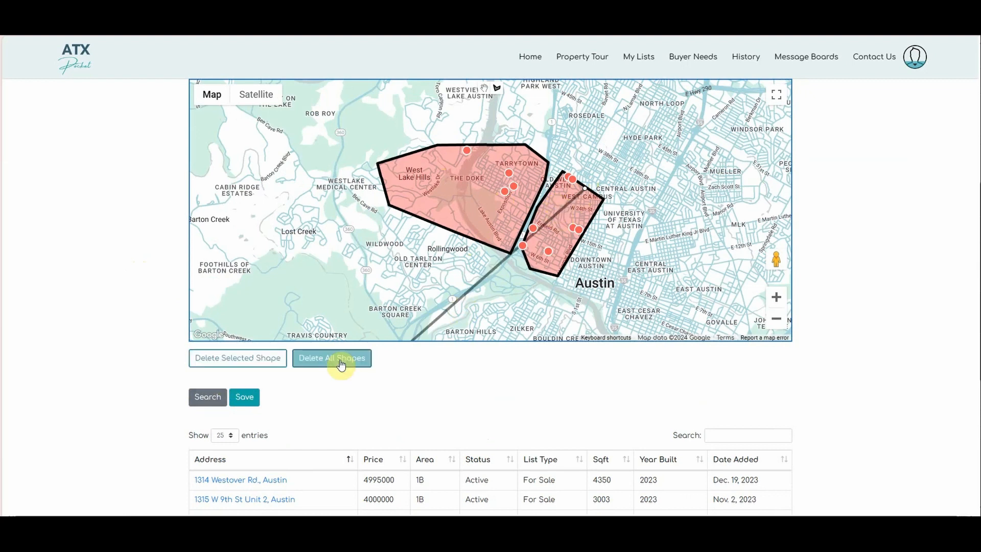
click(254, 406)
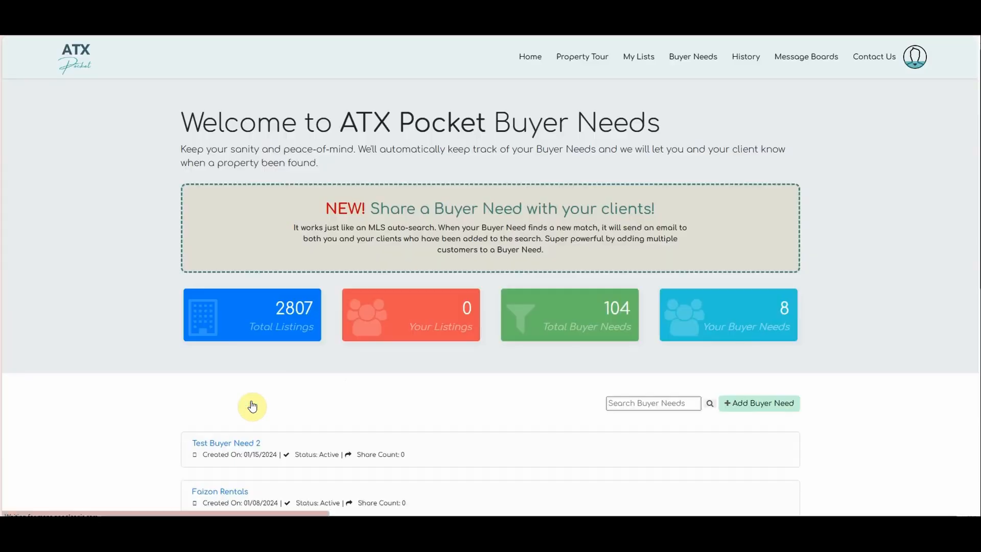
scroll(274, 308, down, 1)
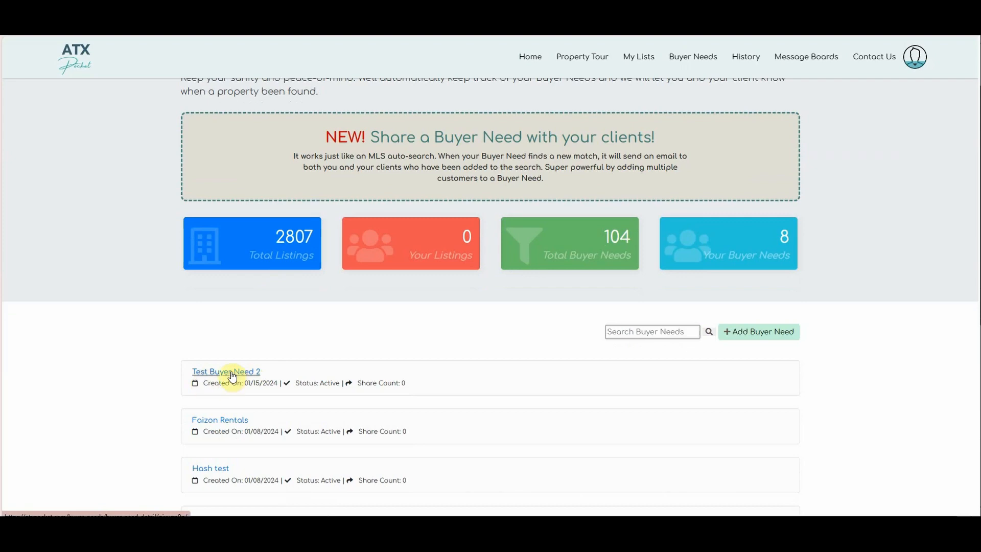
click(233, 376)
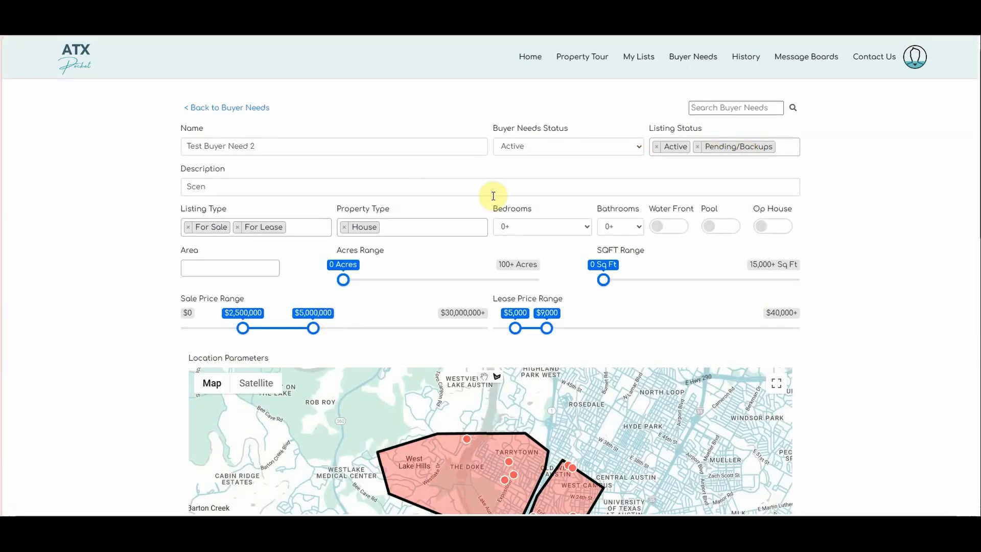
- Review the saved need's matched listings and open the Create Customer form for sharing
scroll(166, 293, down, 10)
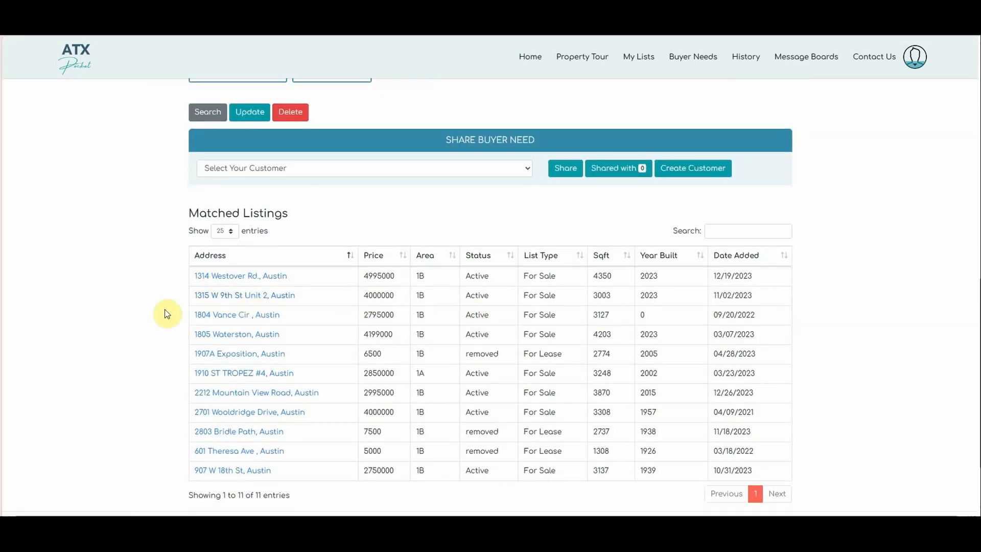
scroll(173, 263, up, 3)
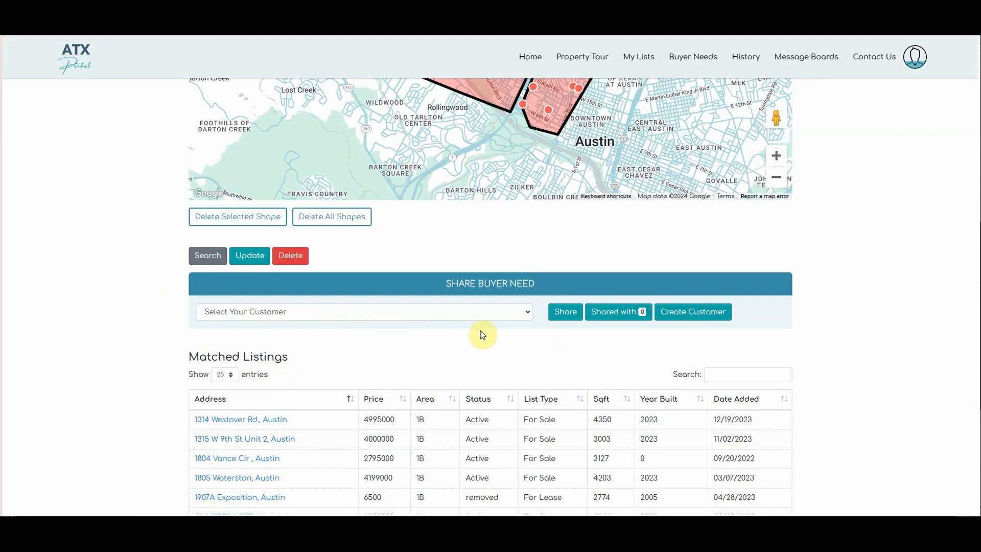
click(565, 316)
- Start a new customer account and fill in the customer's first and last name
click(685, 316)
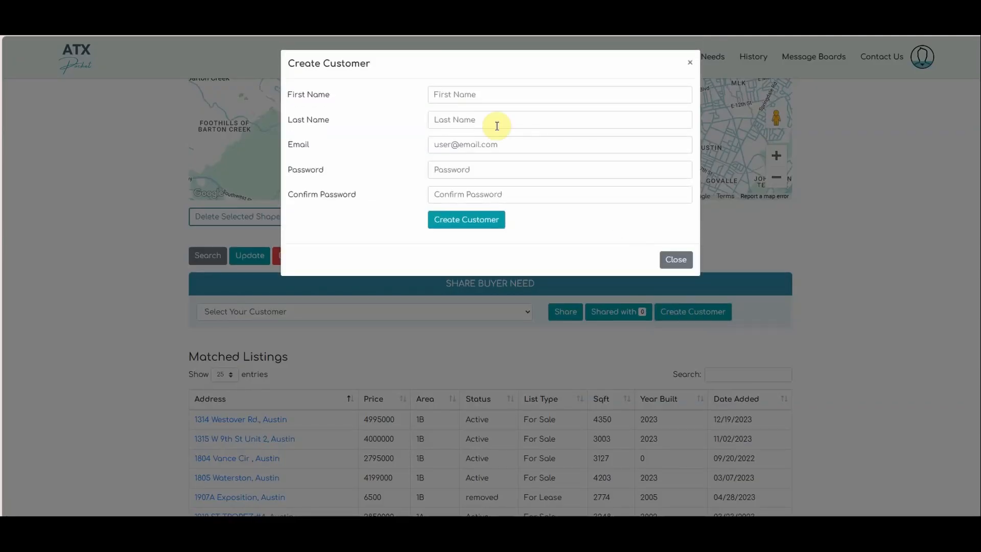
click(462, 94)
text(V)
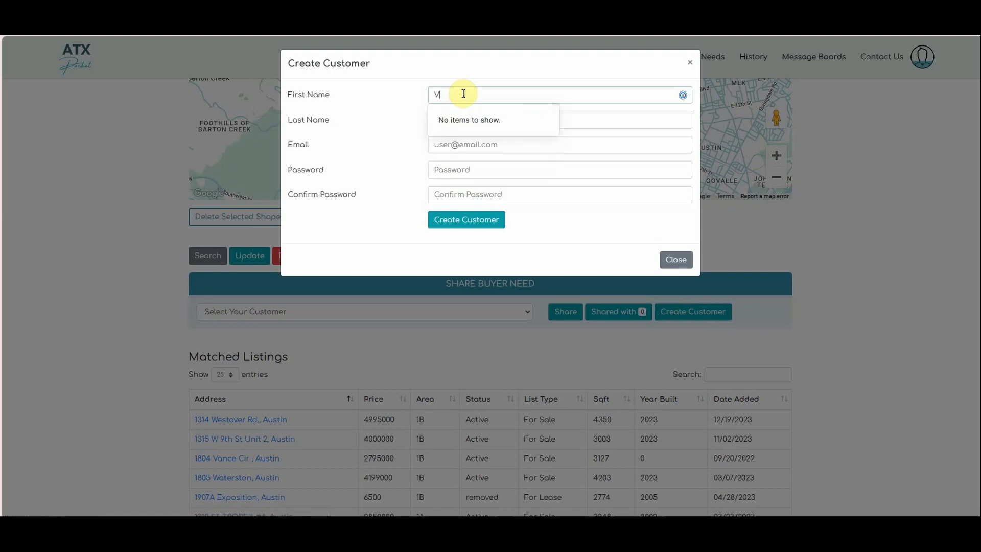
key(BackSpace)
key(Tab)
text(Last)
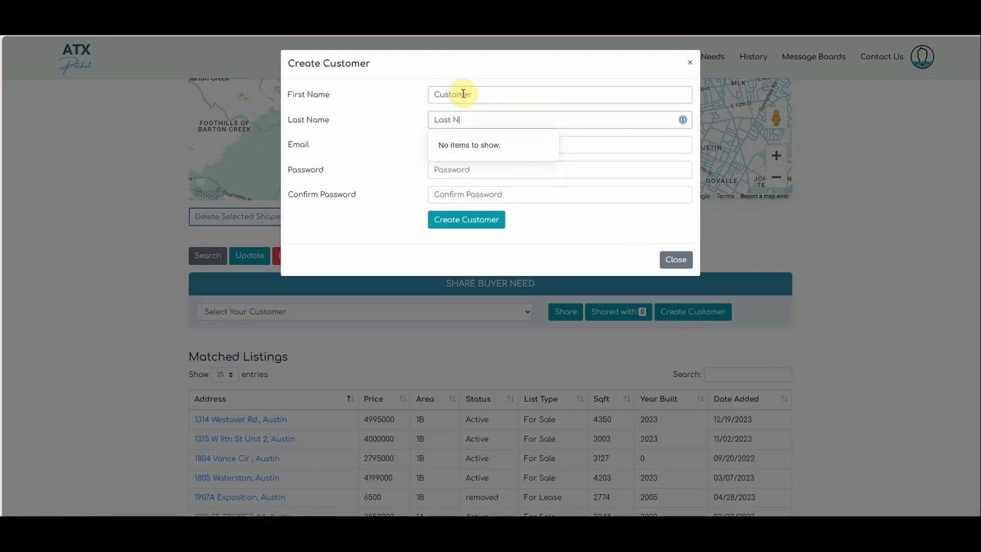
key(Tab)
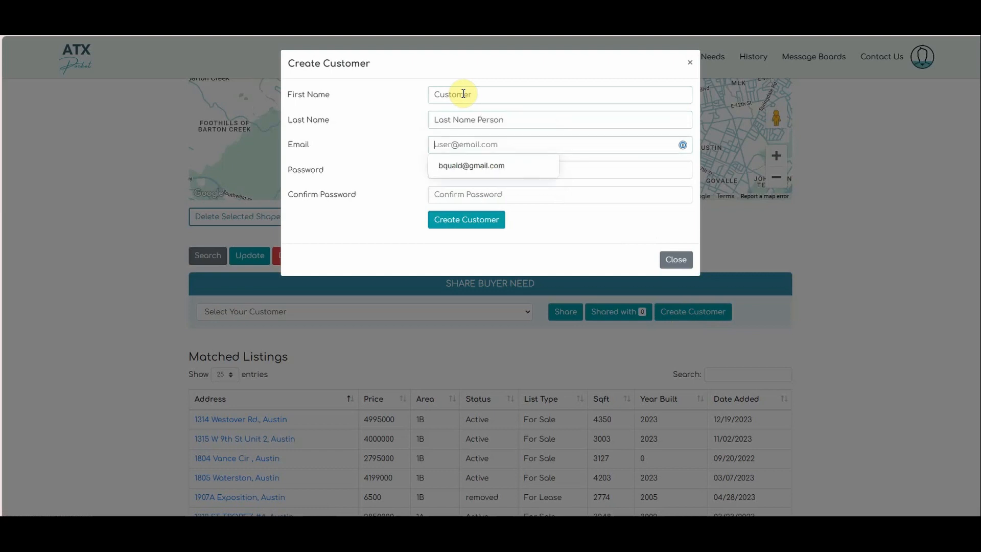
- Enter the customer's email, password and password confirmation, then create the account
text(customer@gmailszz.com)
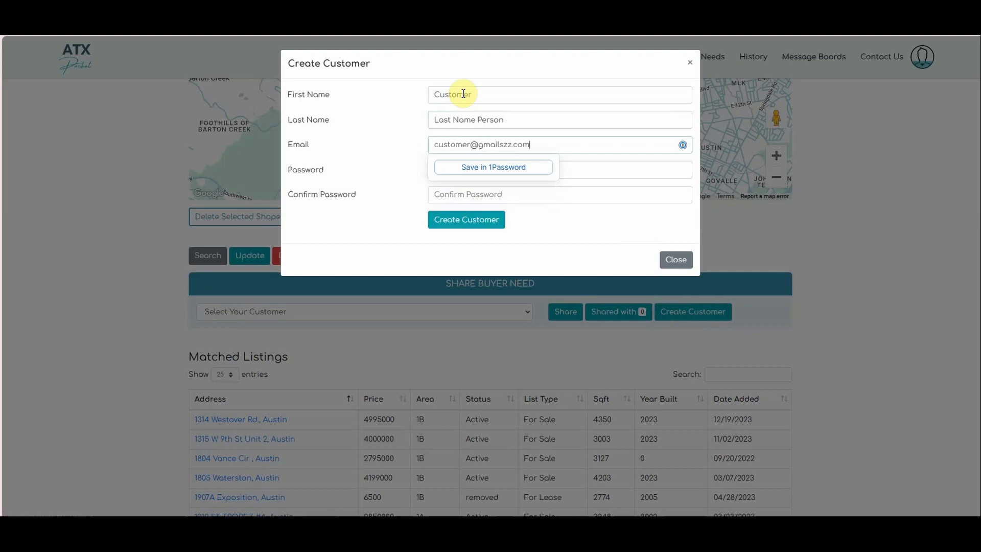
key(Tab)
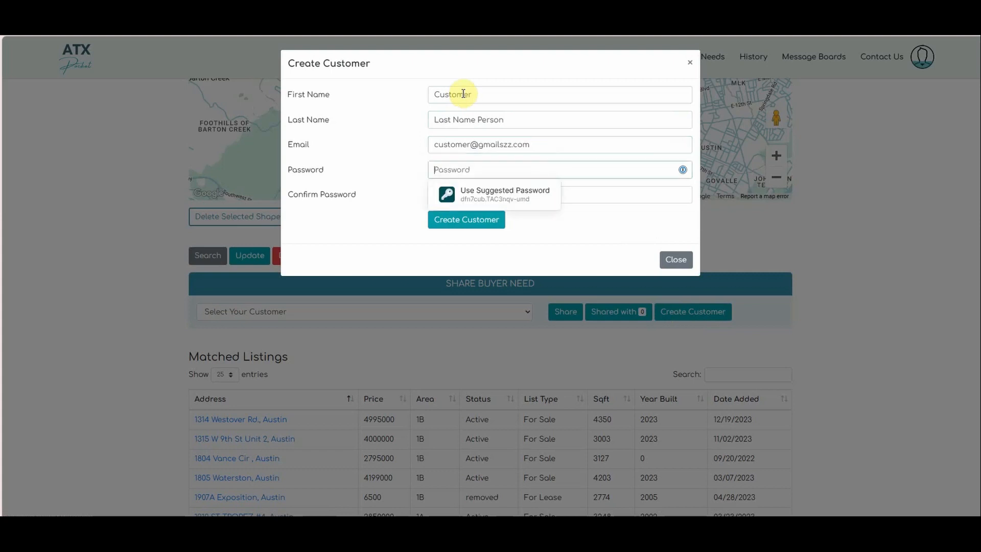
text(••••••)
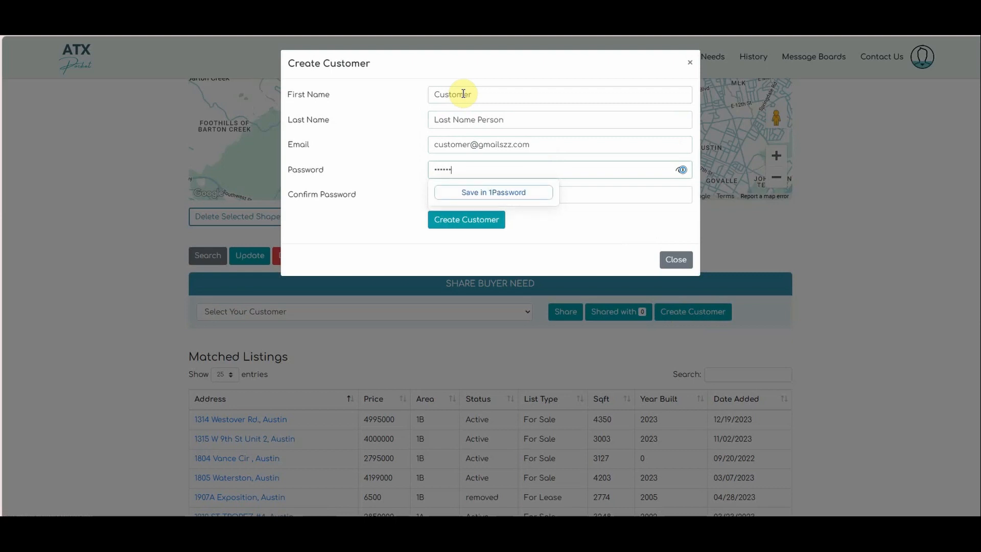
key(Tab)
text(•••)
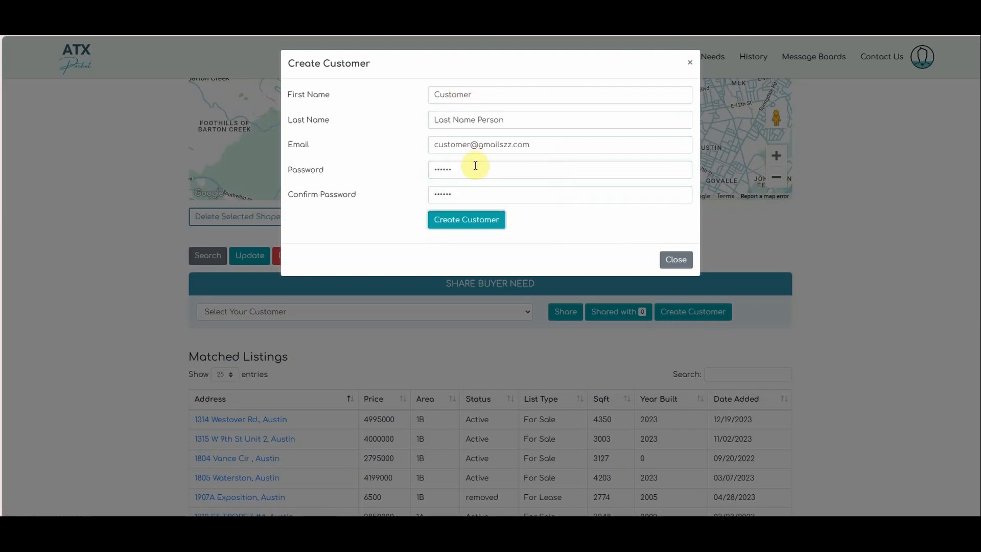
click(473, 219)
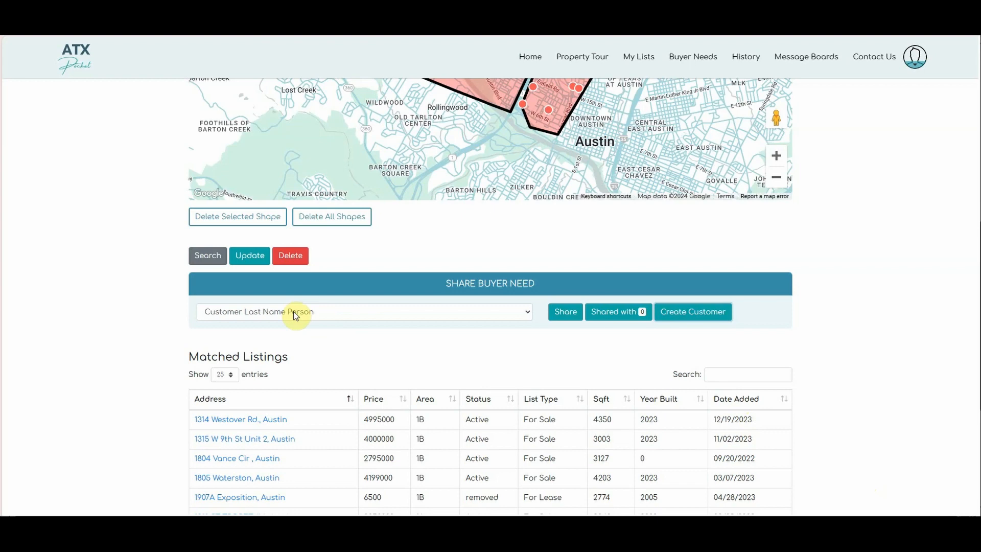
- Share Test Buyer Need 2 with the new customer and confirm it shows Shared with 1
click(566, 313)
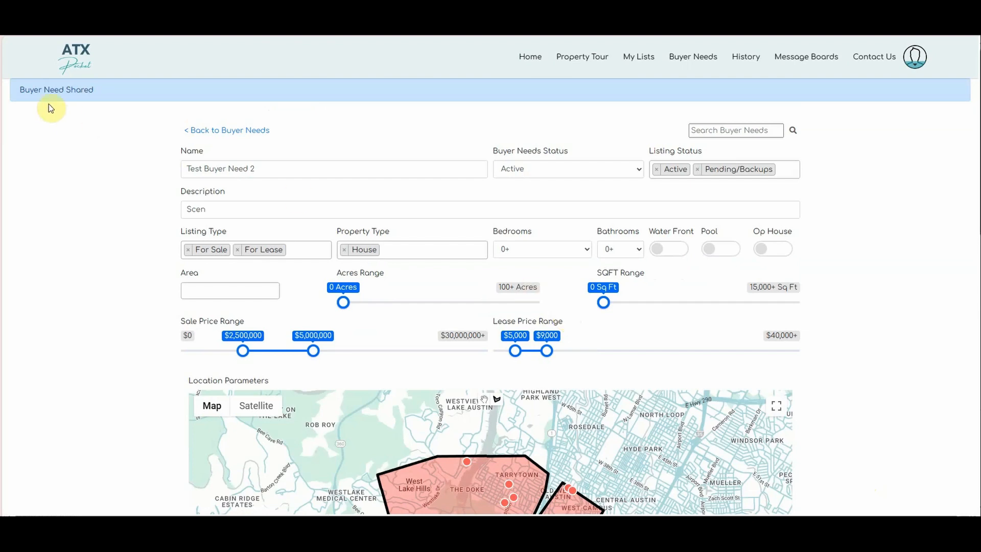
drag(45, 90, 102, 96)
click(117, 91)
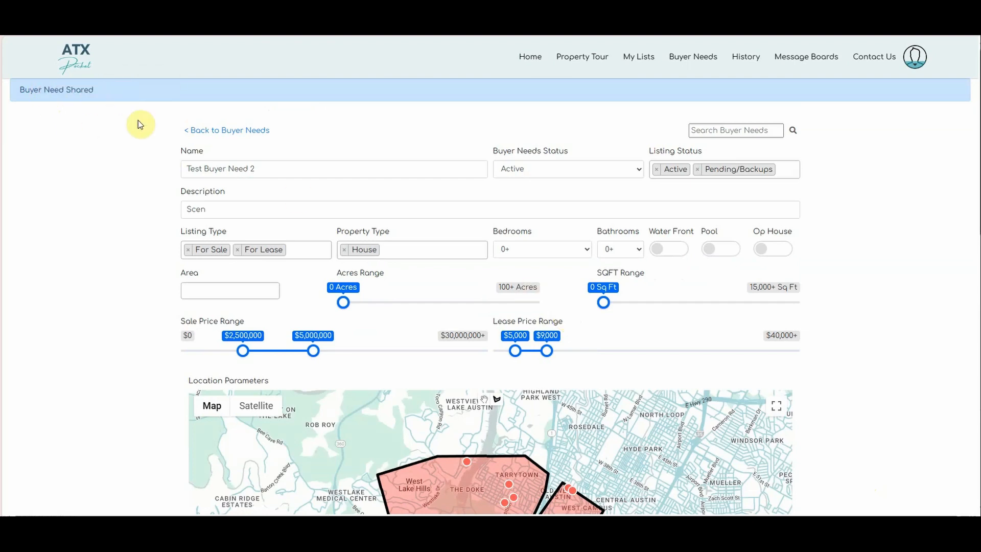
scroll(477, 208, down, 7)
scroll(476, 209, down, 2)
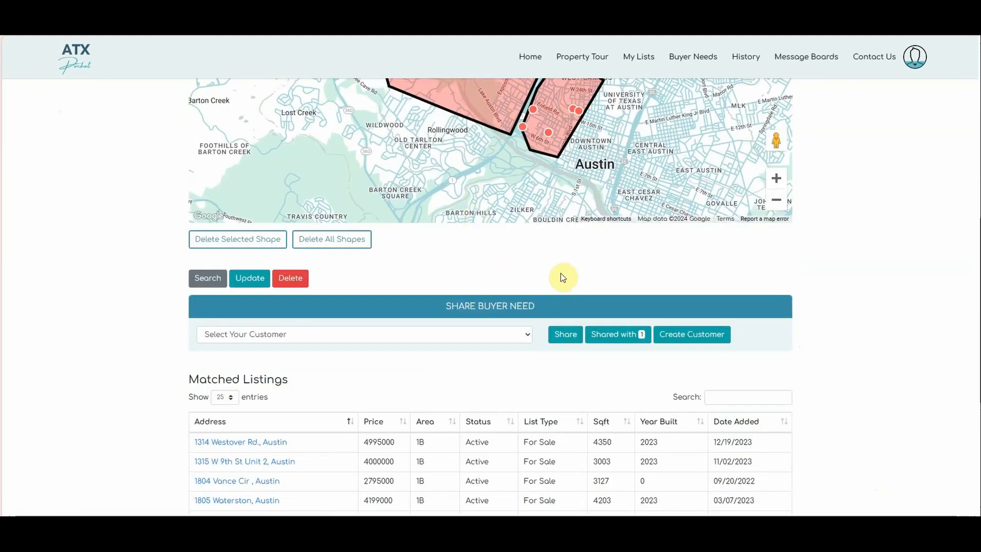
scroll(557, 270, down, 2)
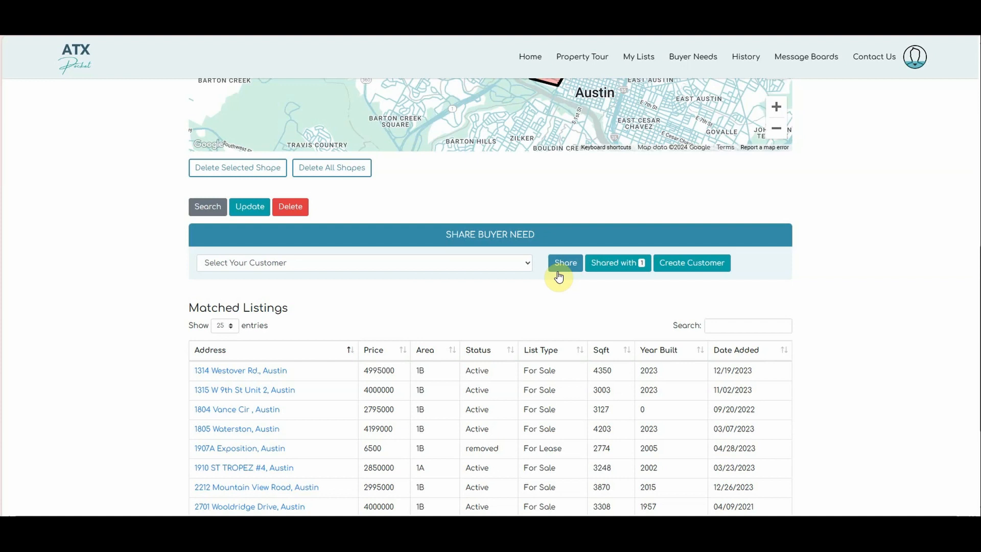
- Return to the Home page with its listings grid and Austin-area listings map
click(531, 62)
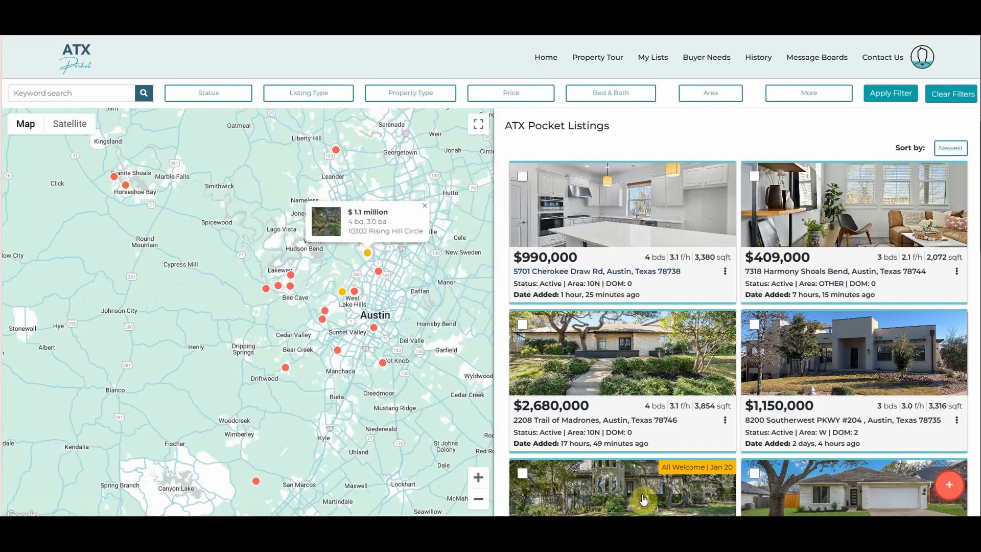
mouse_move(800, 234)
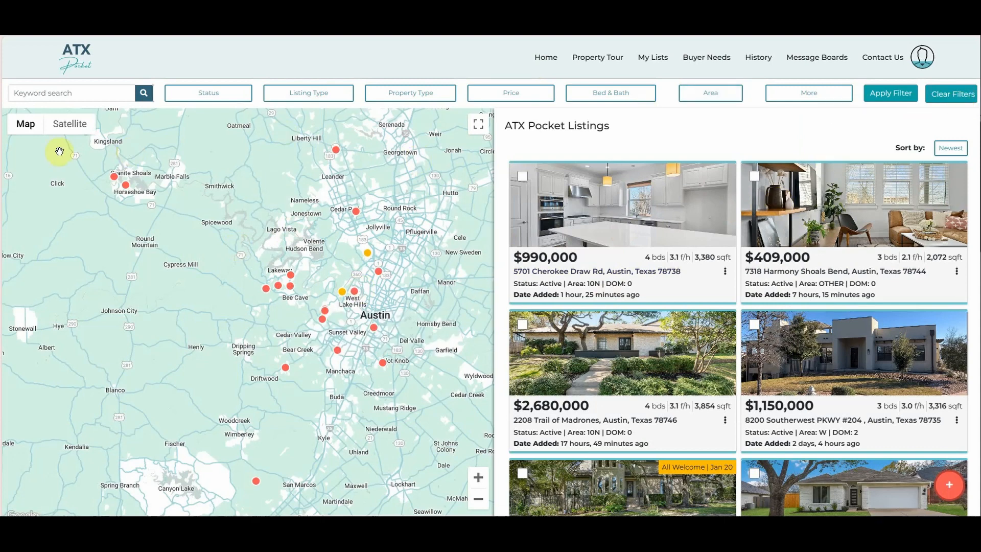
mouse_move(657, 492)
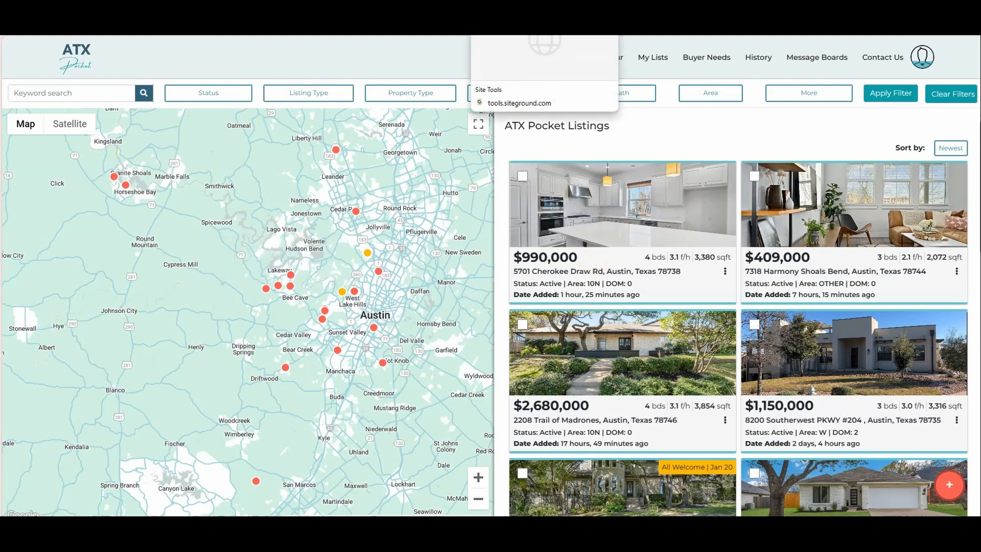
- Reopen Test Buyer Need 2 from Buyer Needs and review its price ranges and drawn map areas
click(710, 59)
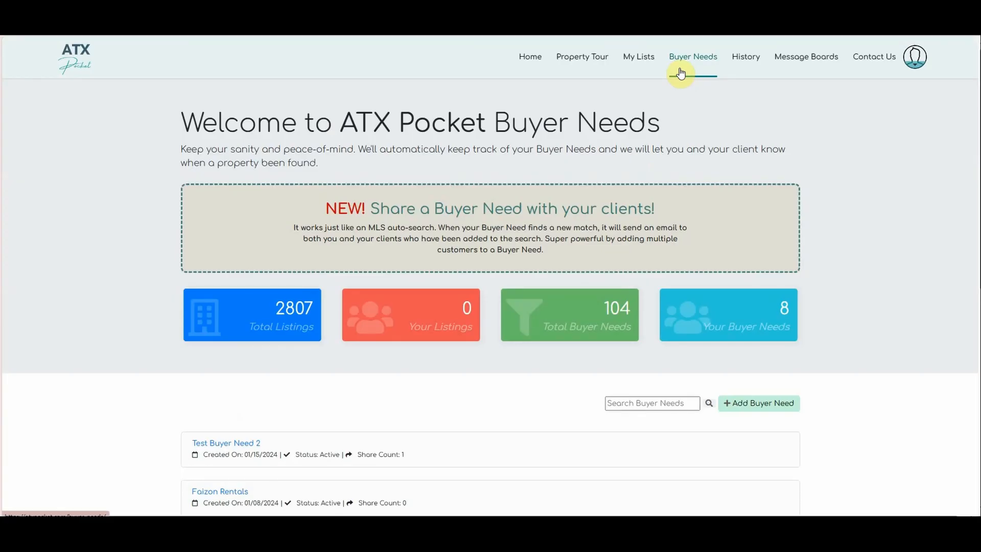
scroll(570, 263, down, 2)
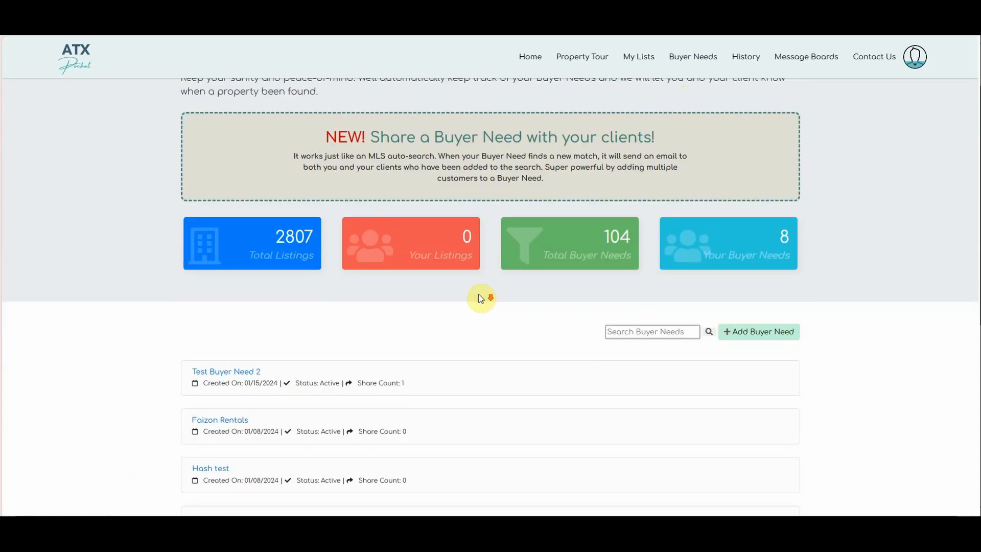
click(247, 373)
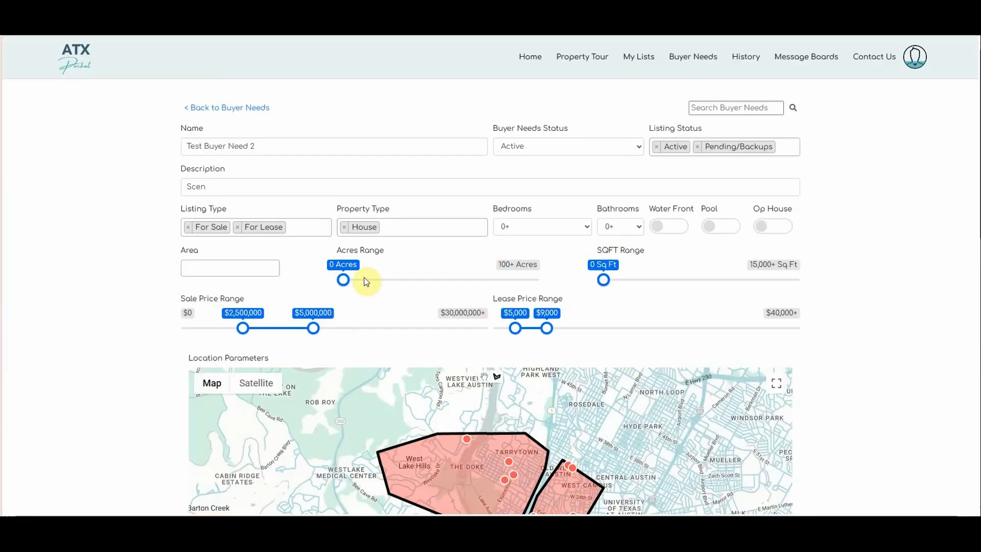
scroll(121, 328, down, 3)
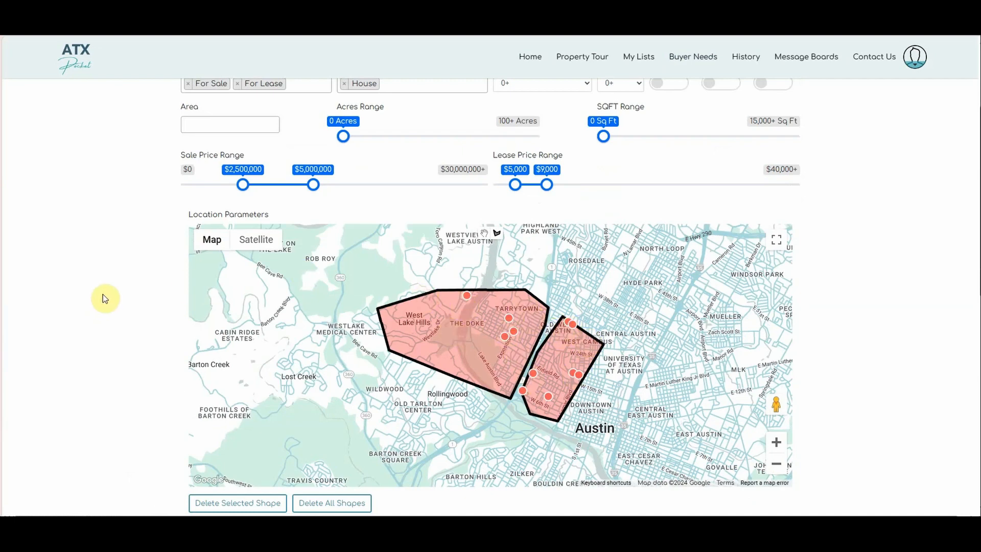
scroll(104, 295, down, 3)
scroll(104, 295, up, 1)
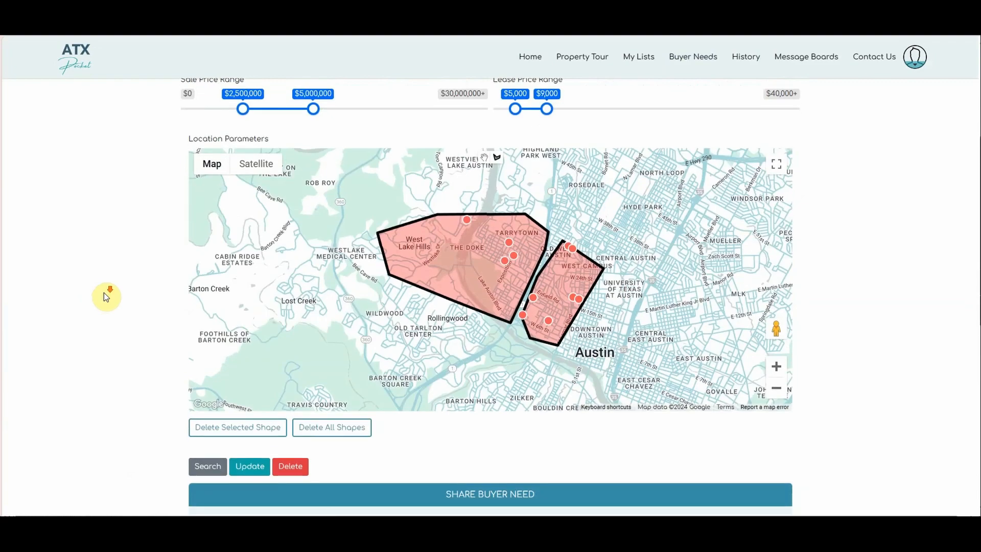
scroll(103, 293, down, 3)
scroll(104, 297, up, 4)
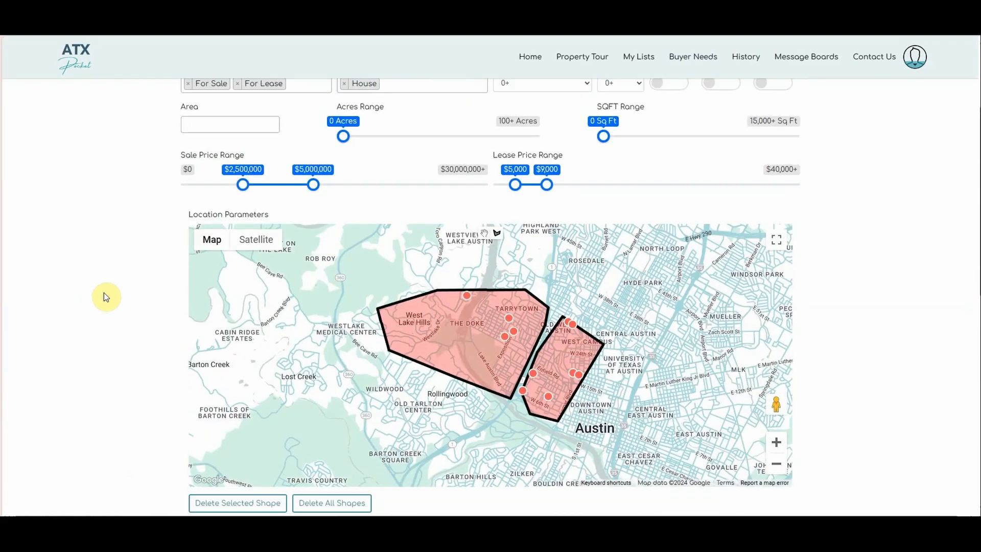
scroll(104, 297, up, 3)
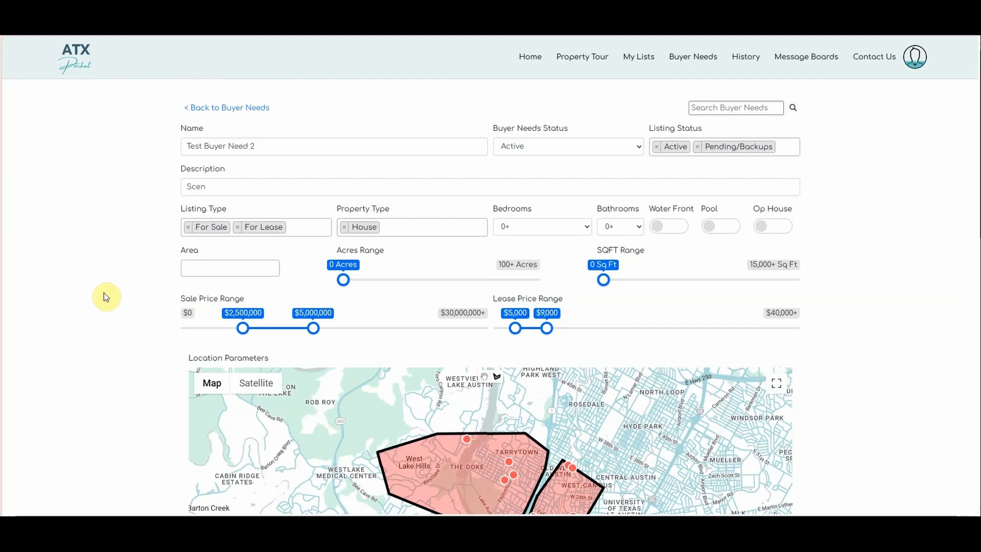
scroll(118, 287, down, 3)
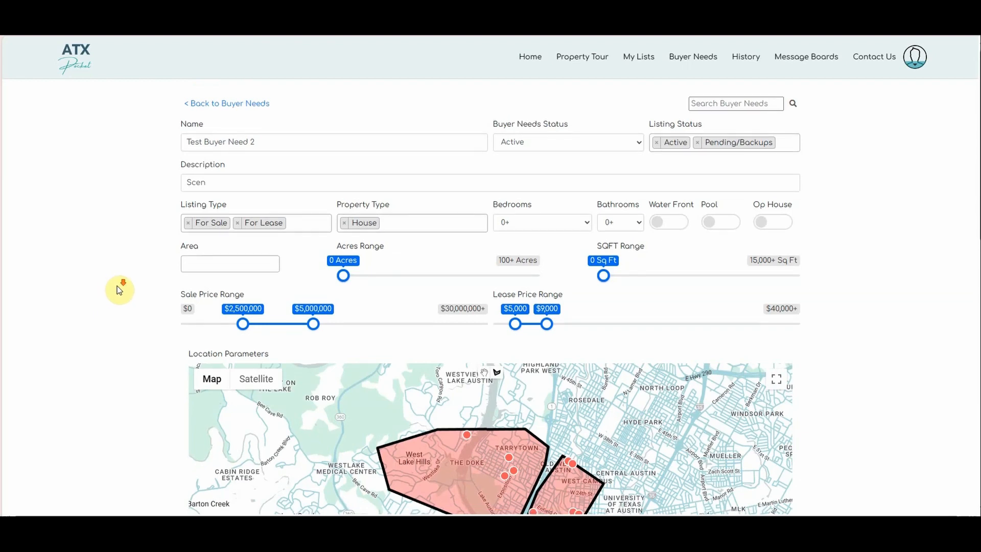
scroll(119, 290, up, 3)
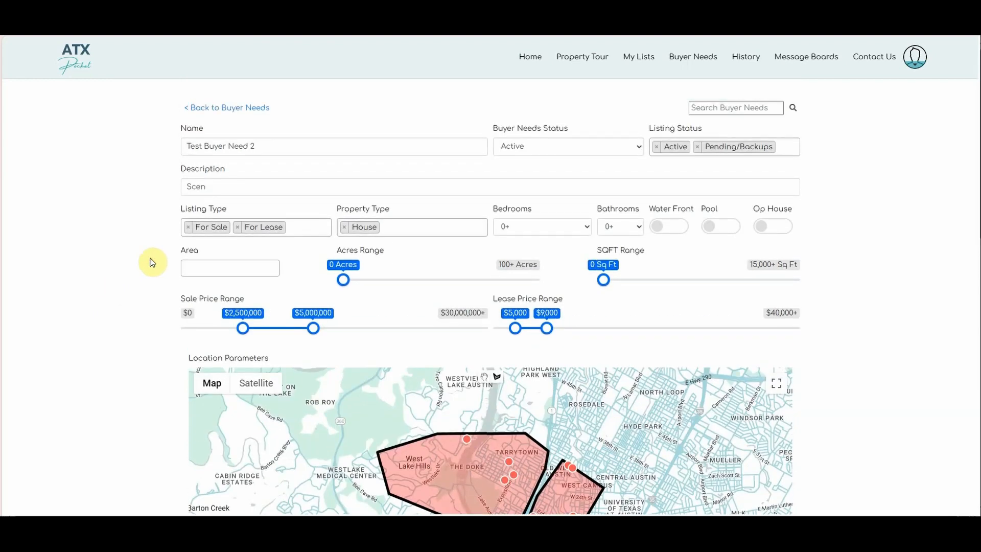
click(299, 229)
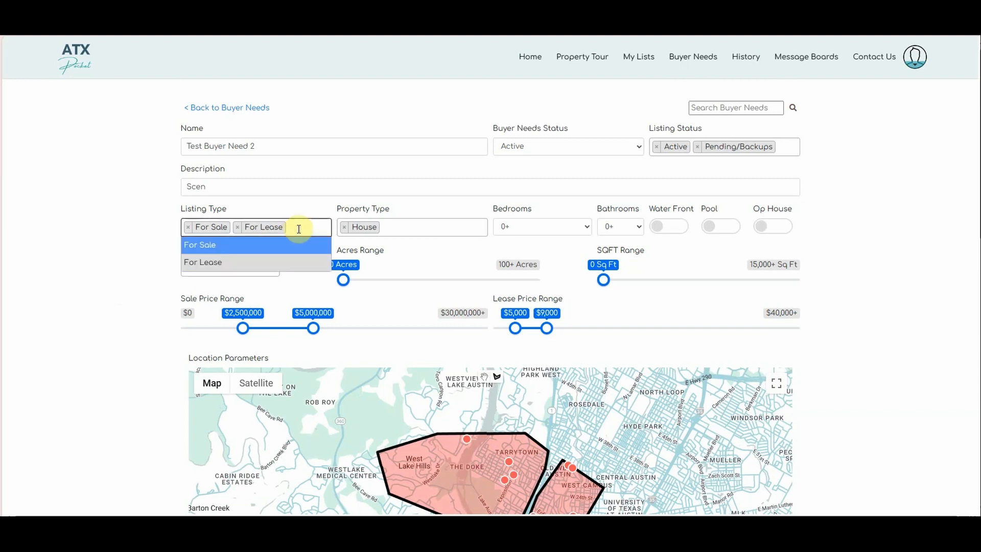
click(147, 227)
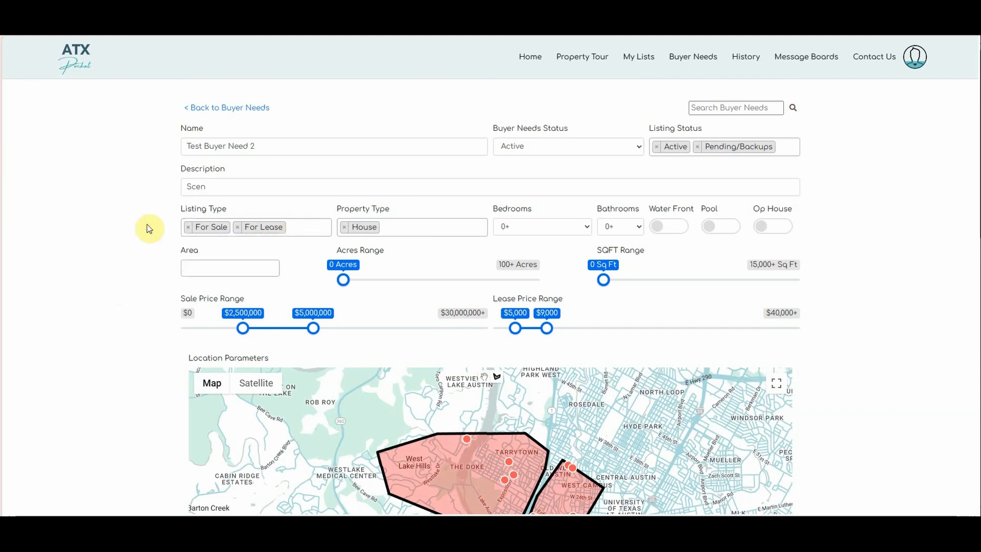
scroll(148, 228, down, 4)
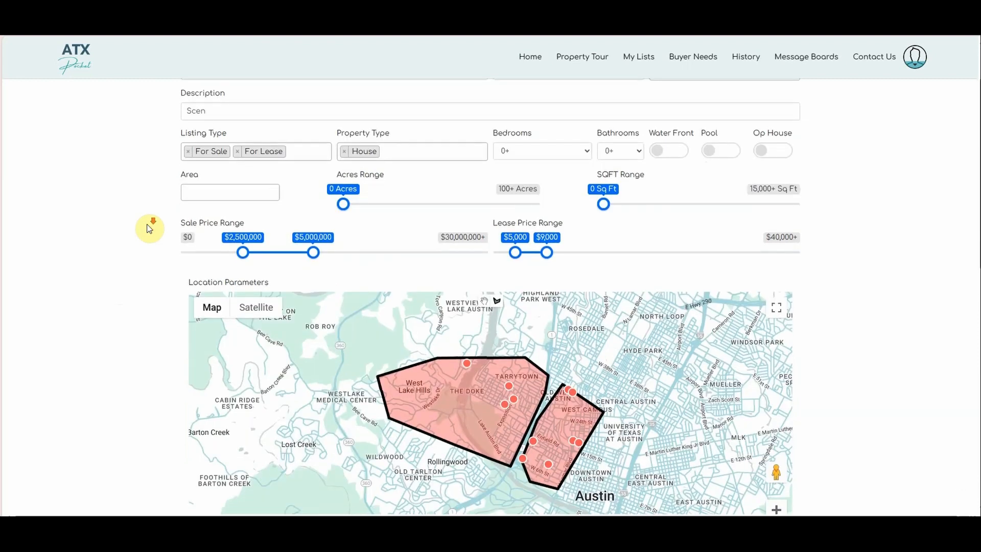
scroll(148, 228, up, 3)
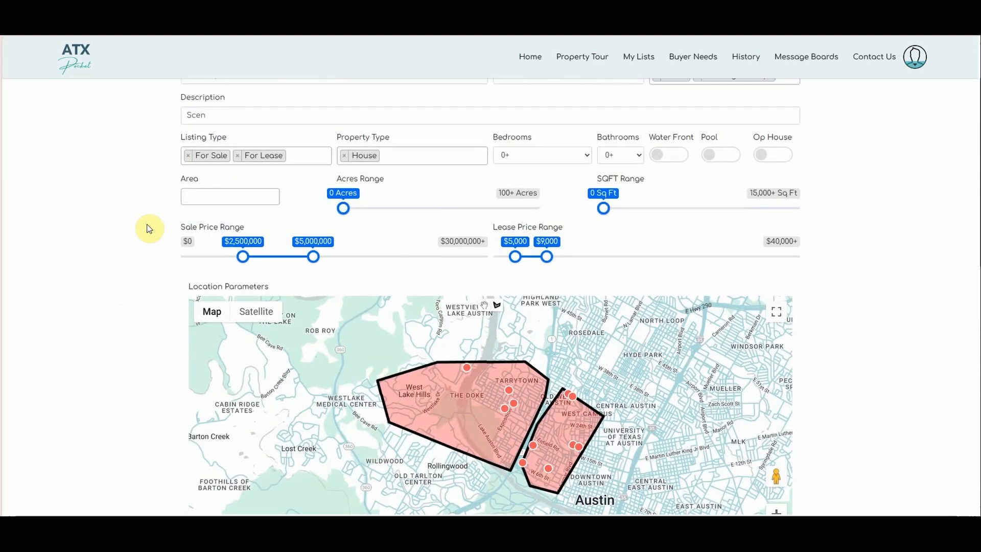
scroll(131, 235, down, 1)
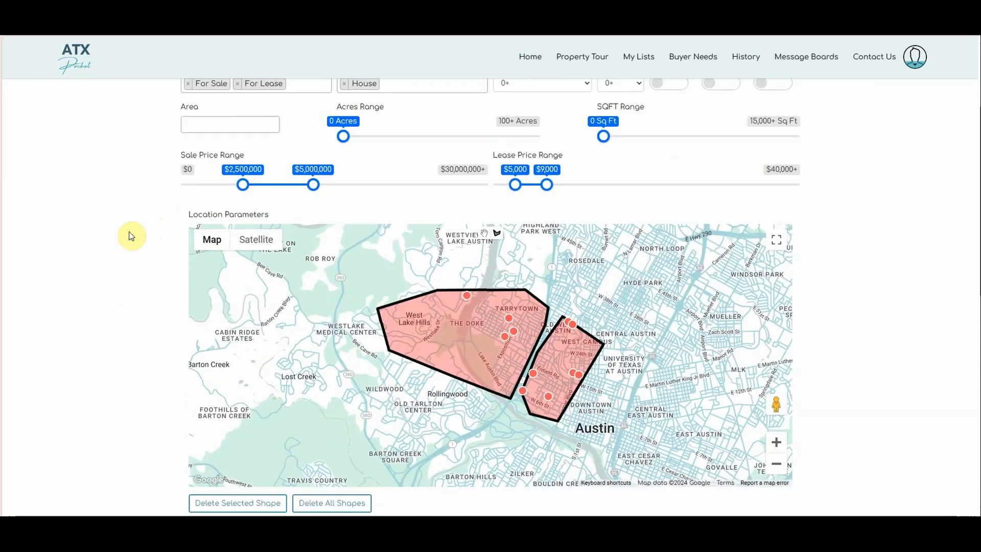